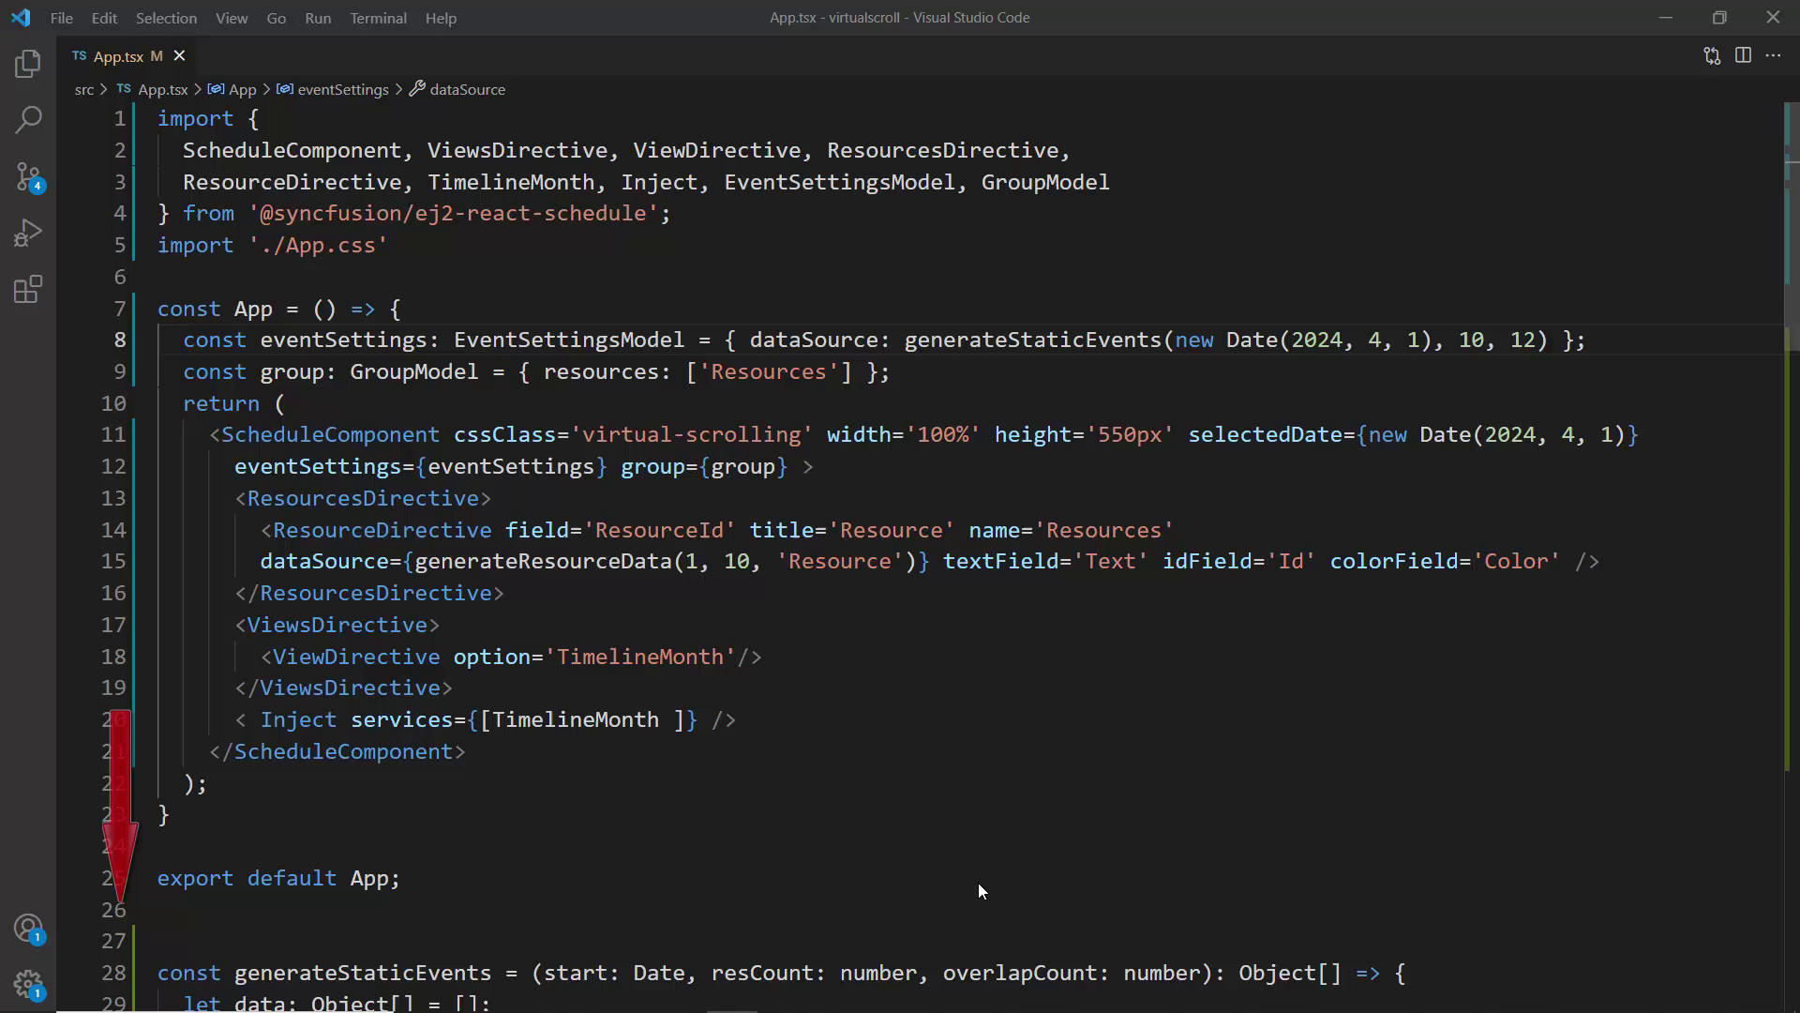
- Run npm start in the integrated terminal to serve the scheduler app
{"action": "left_click", "coordinate": [978, 882]}
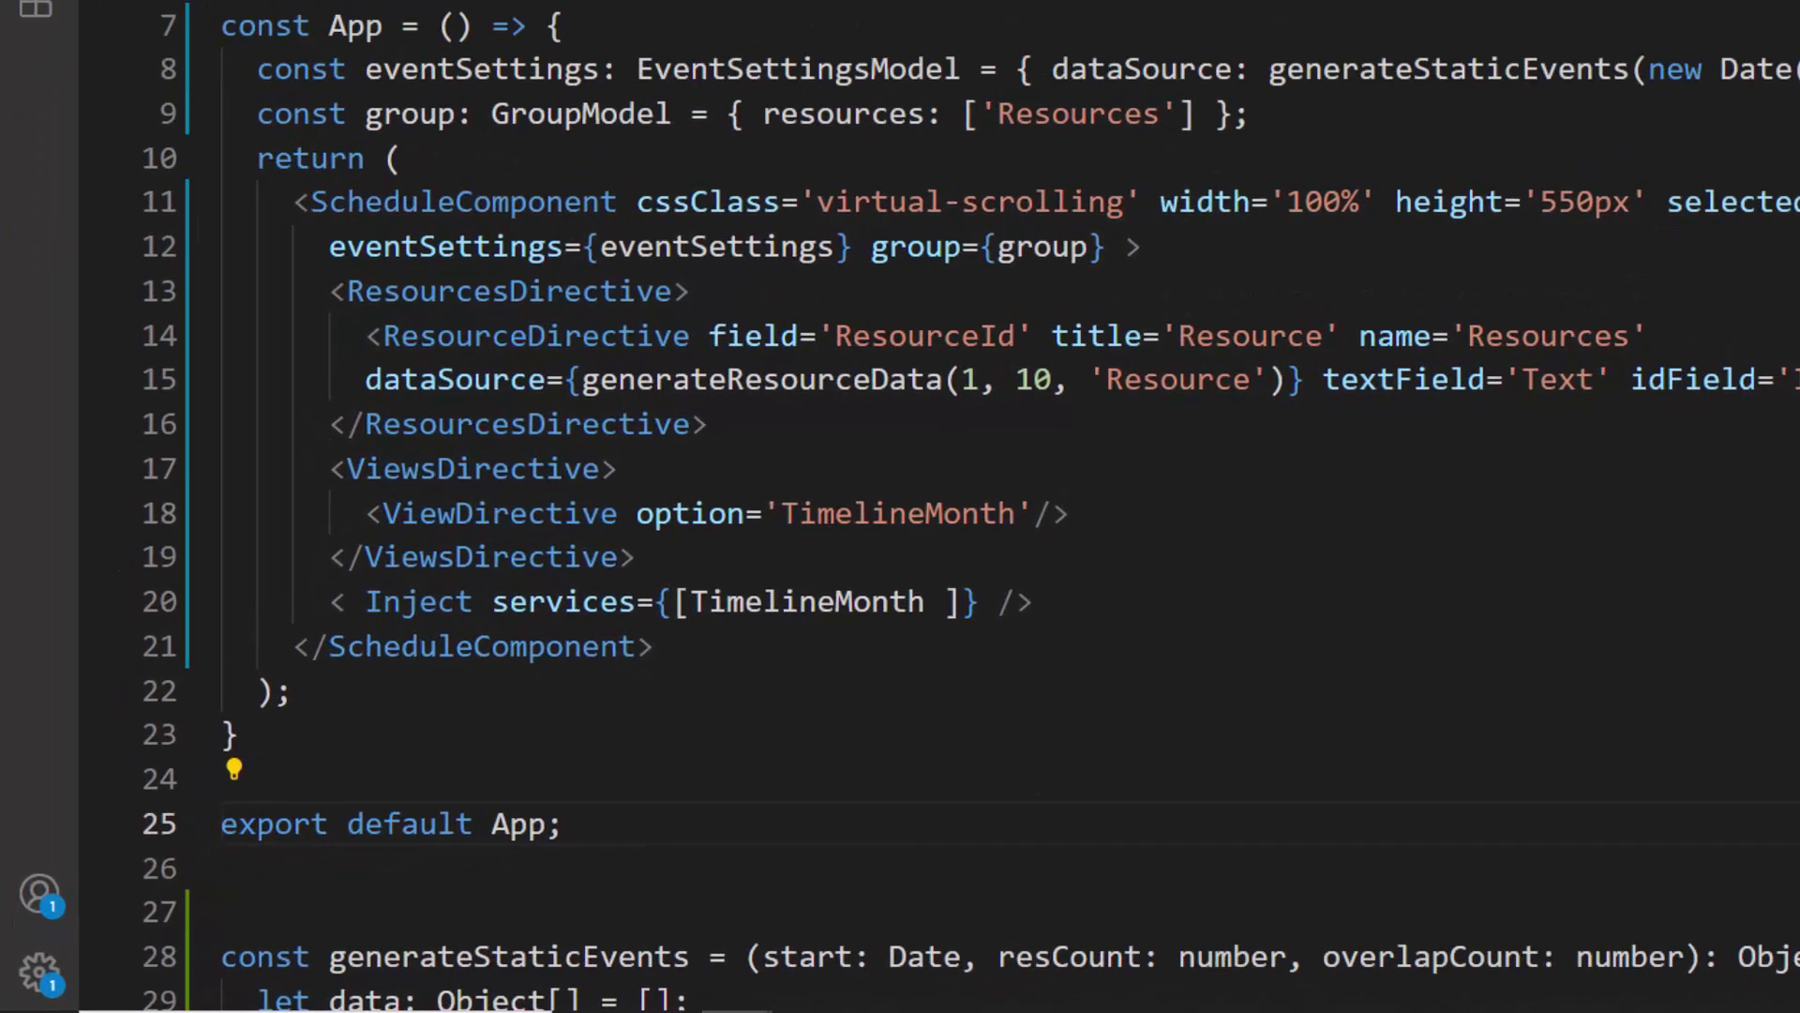
{"action": "key", "text": "ctrl+grave"}
{"action": "type", "text": "np"}
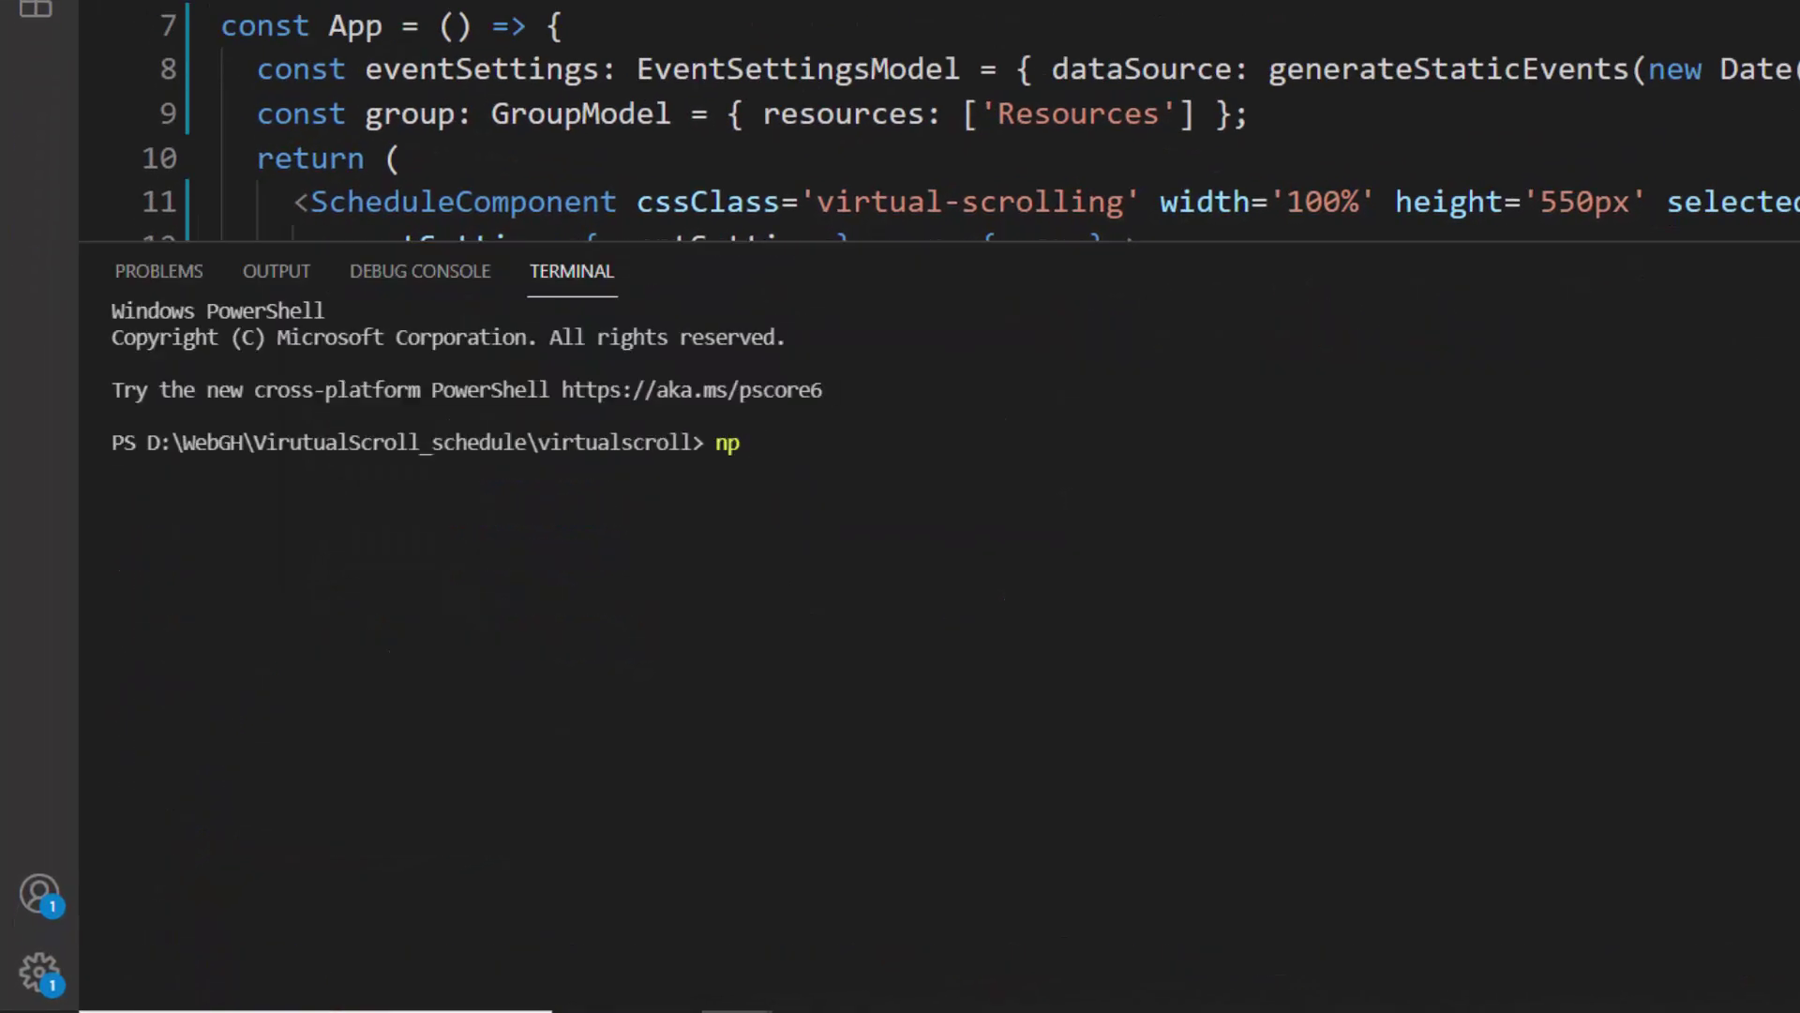
{"action": "type", "text": "m start"}
{"action": "key", "text": "Return"}
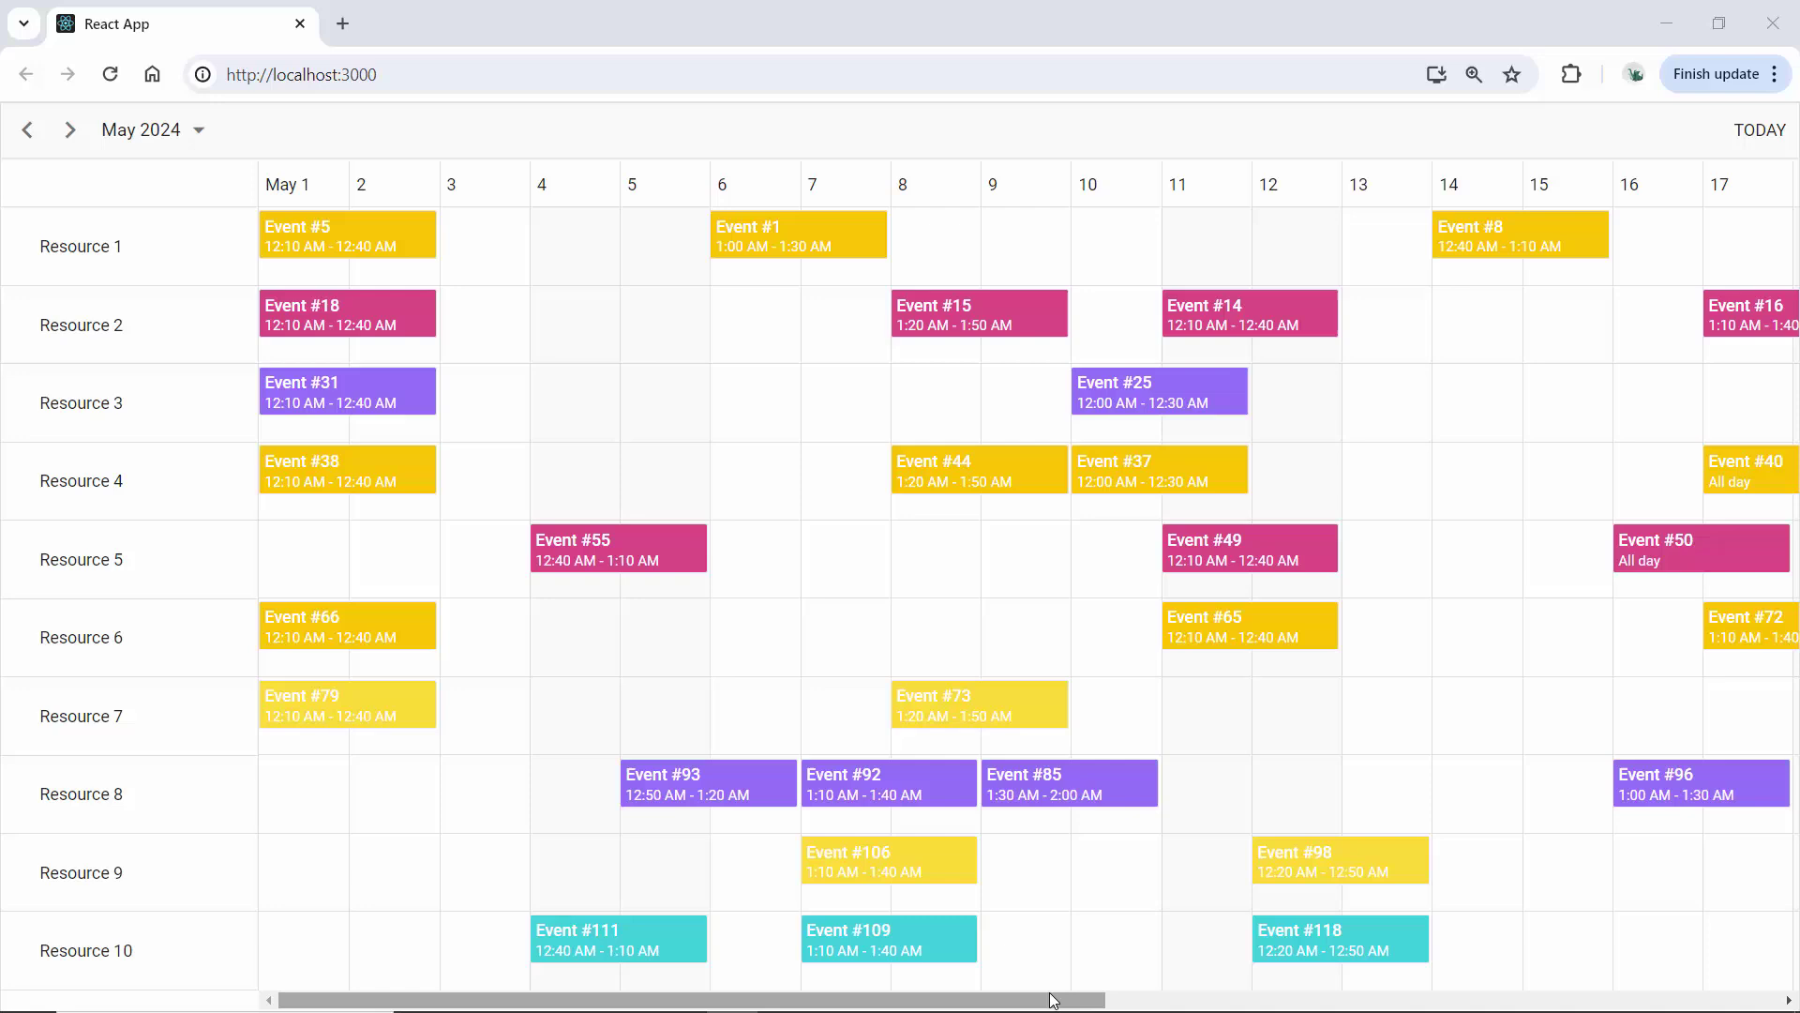
{"action": "left_click_drag", "start_coordinate": [1051, 998], "coordinate": [1350, 999]}
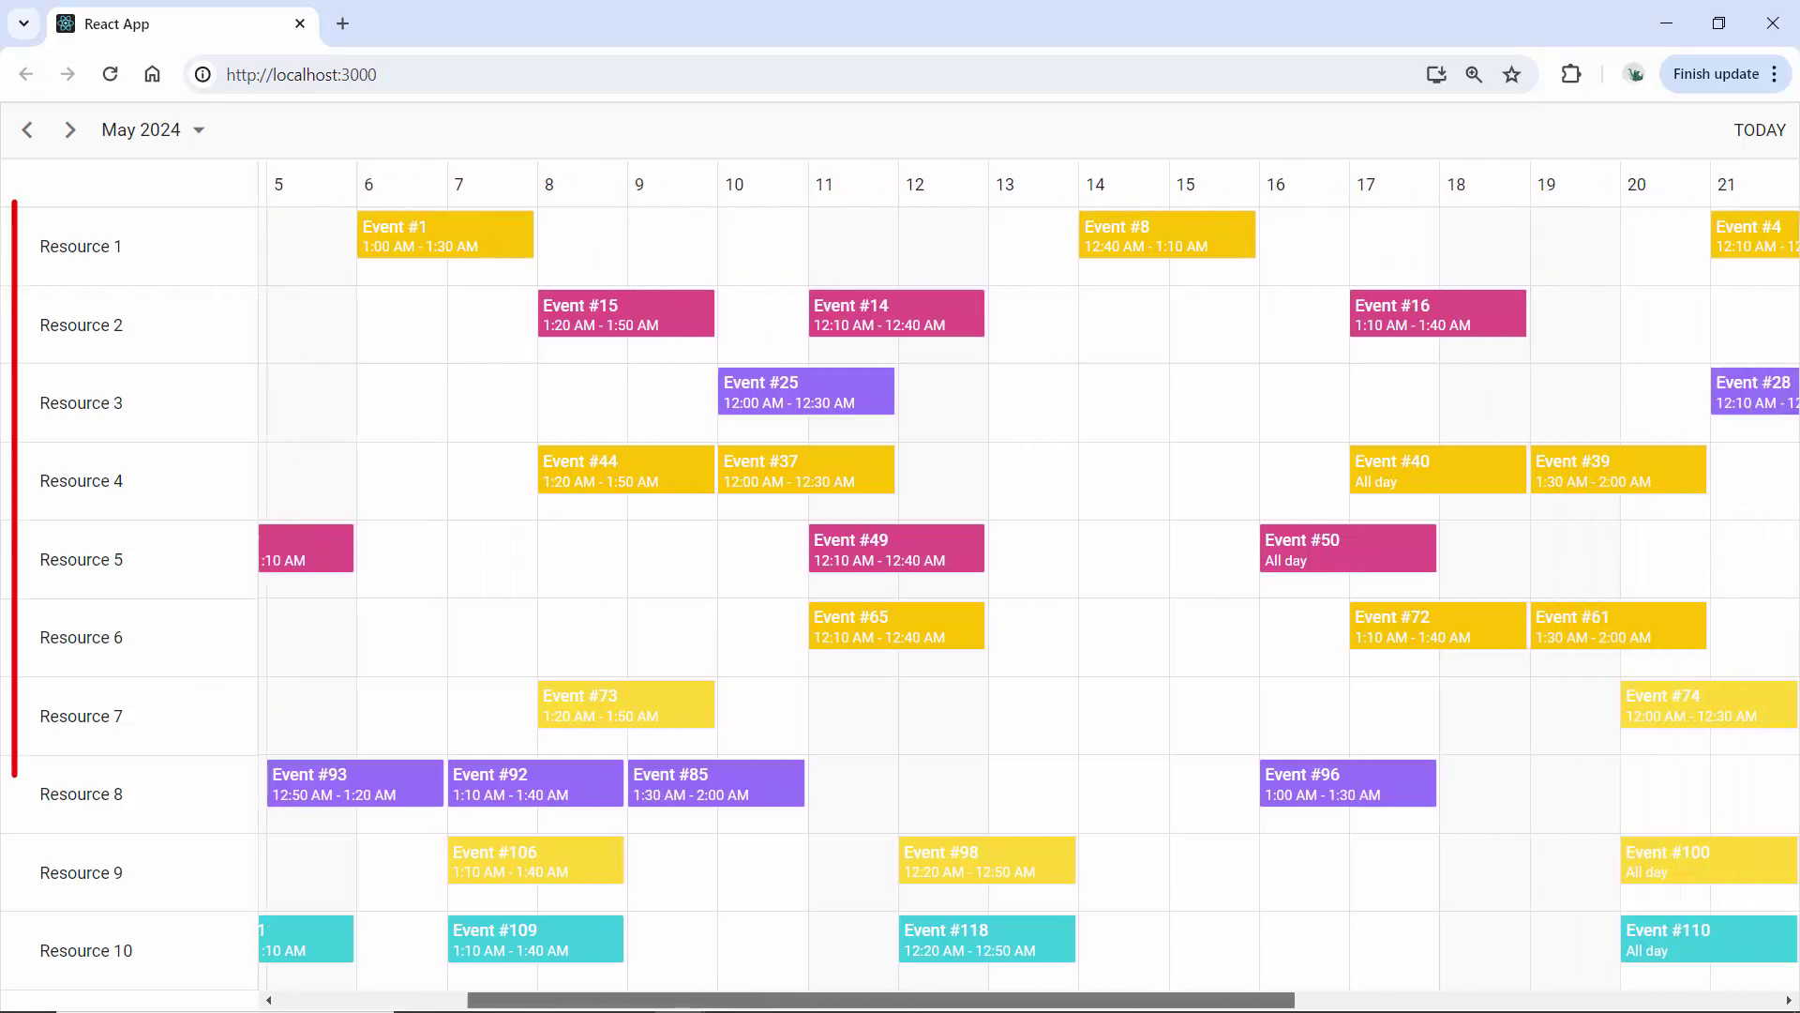
{"action": "scroll", "coordinate": [1030, 588], "scroll_direction": "right", "scroll_amount": 2}
{"action": "scroll", "coordinate": [1030, 589], "scroll_direction": "right", "scroll_amount": 2}
{"action": "scroll", "coordinate": [1029, 589], "scroll_direction": "right", "scroll_amount": 2}
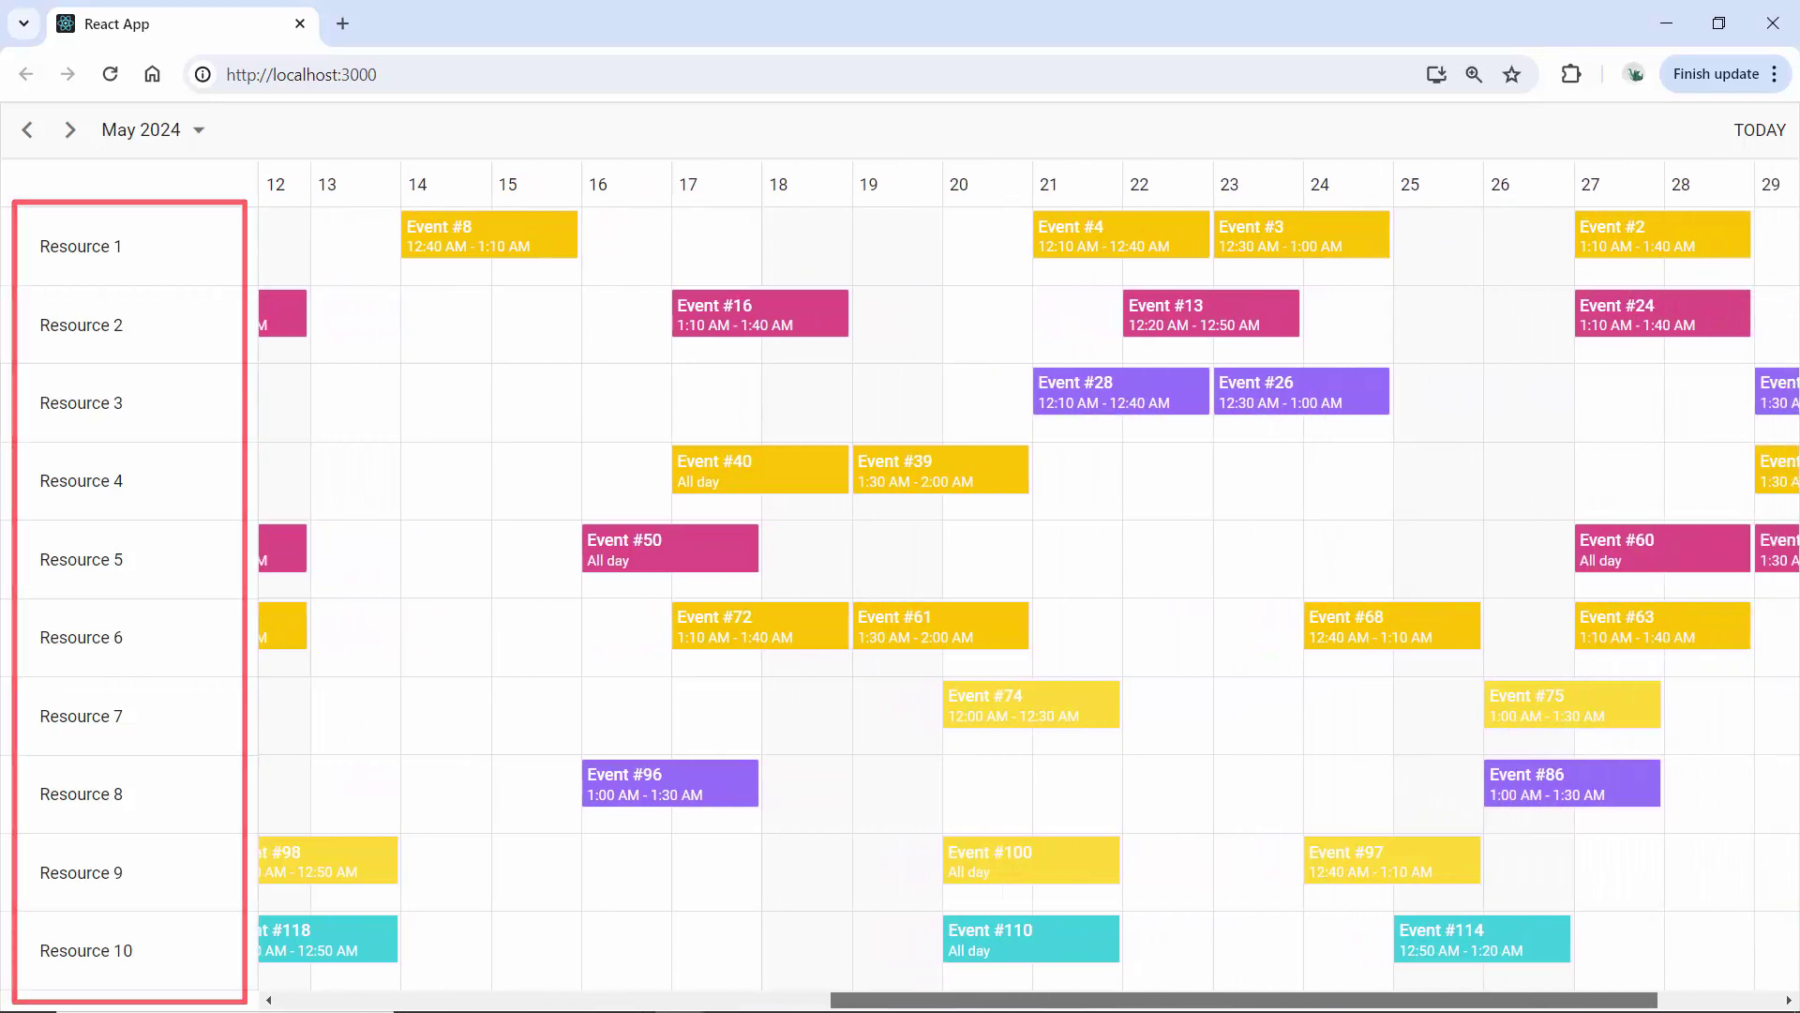
{"action": "scroll", "coordinate": [1031, 588], "scroll_direction": "right", "scroll_amount": 2}
{"action": "scroll", "coordinate": [1031, 588], "scroll_direction": "right", "scroll_amount": 1}
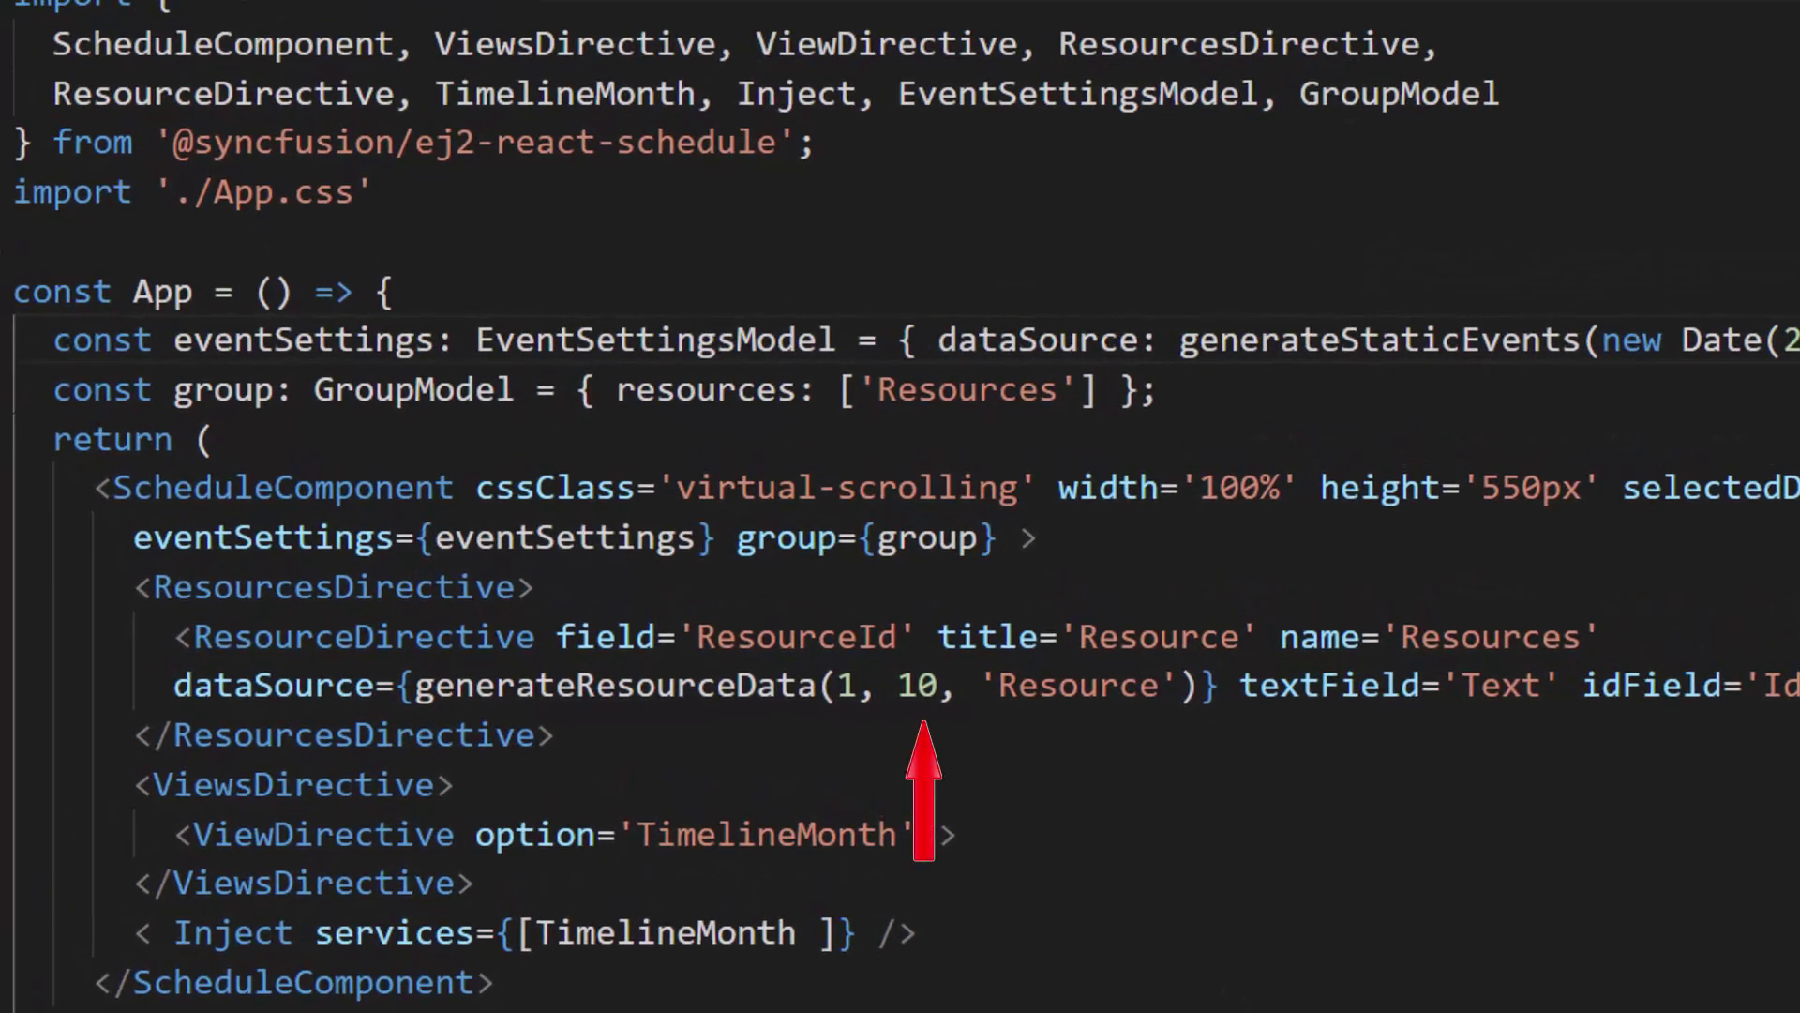
- Clear the old count of 10 in generateResourceData and generateStaticEvents
{"action": "left_click", "coordinate": [934, 686]}
{"action": "key", "text": "BackSpace"}
{"action": "key", "text": "BackSpace"}
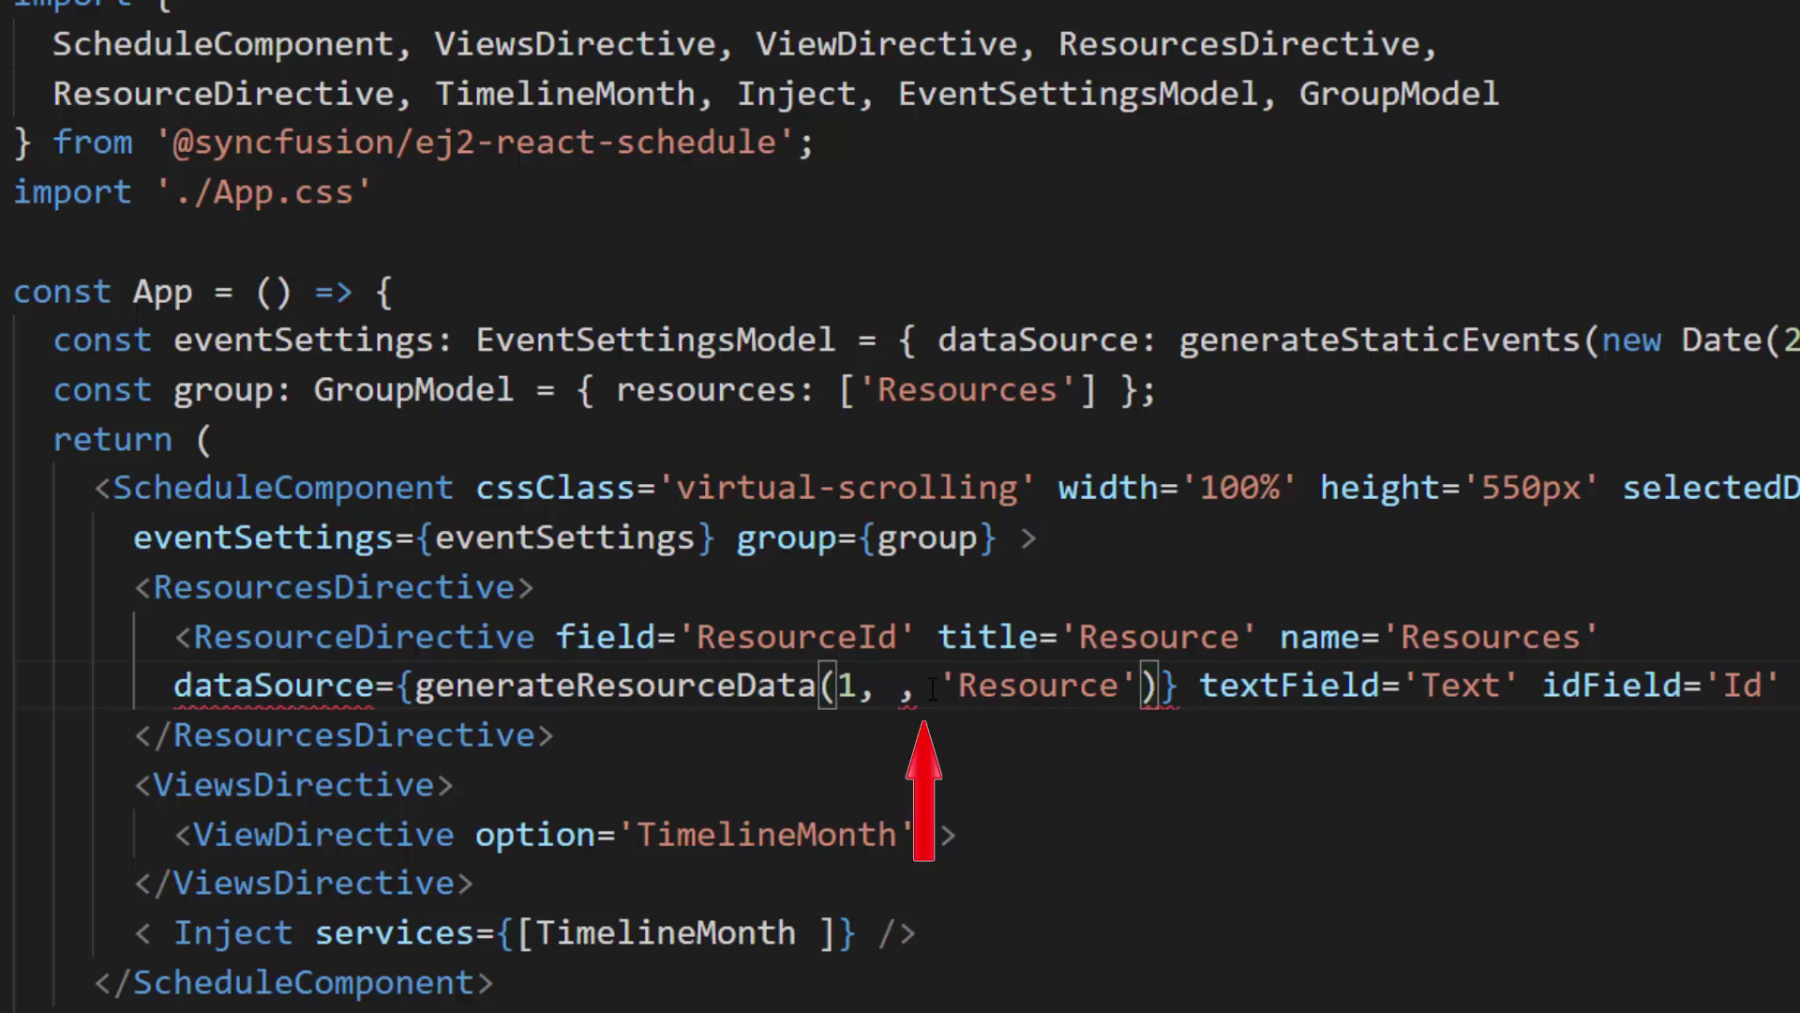
{"action": "type", "text": "300"}
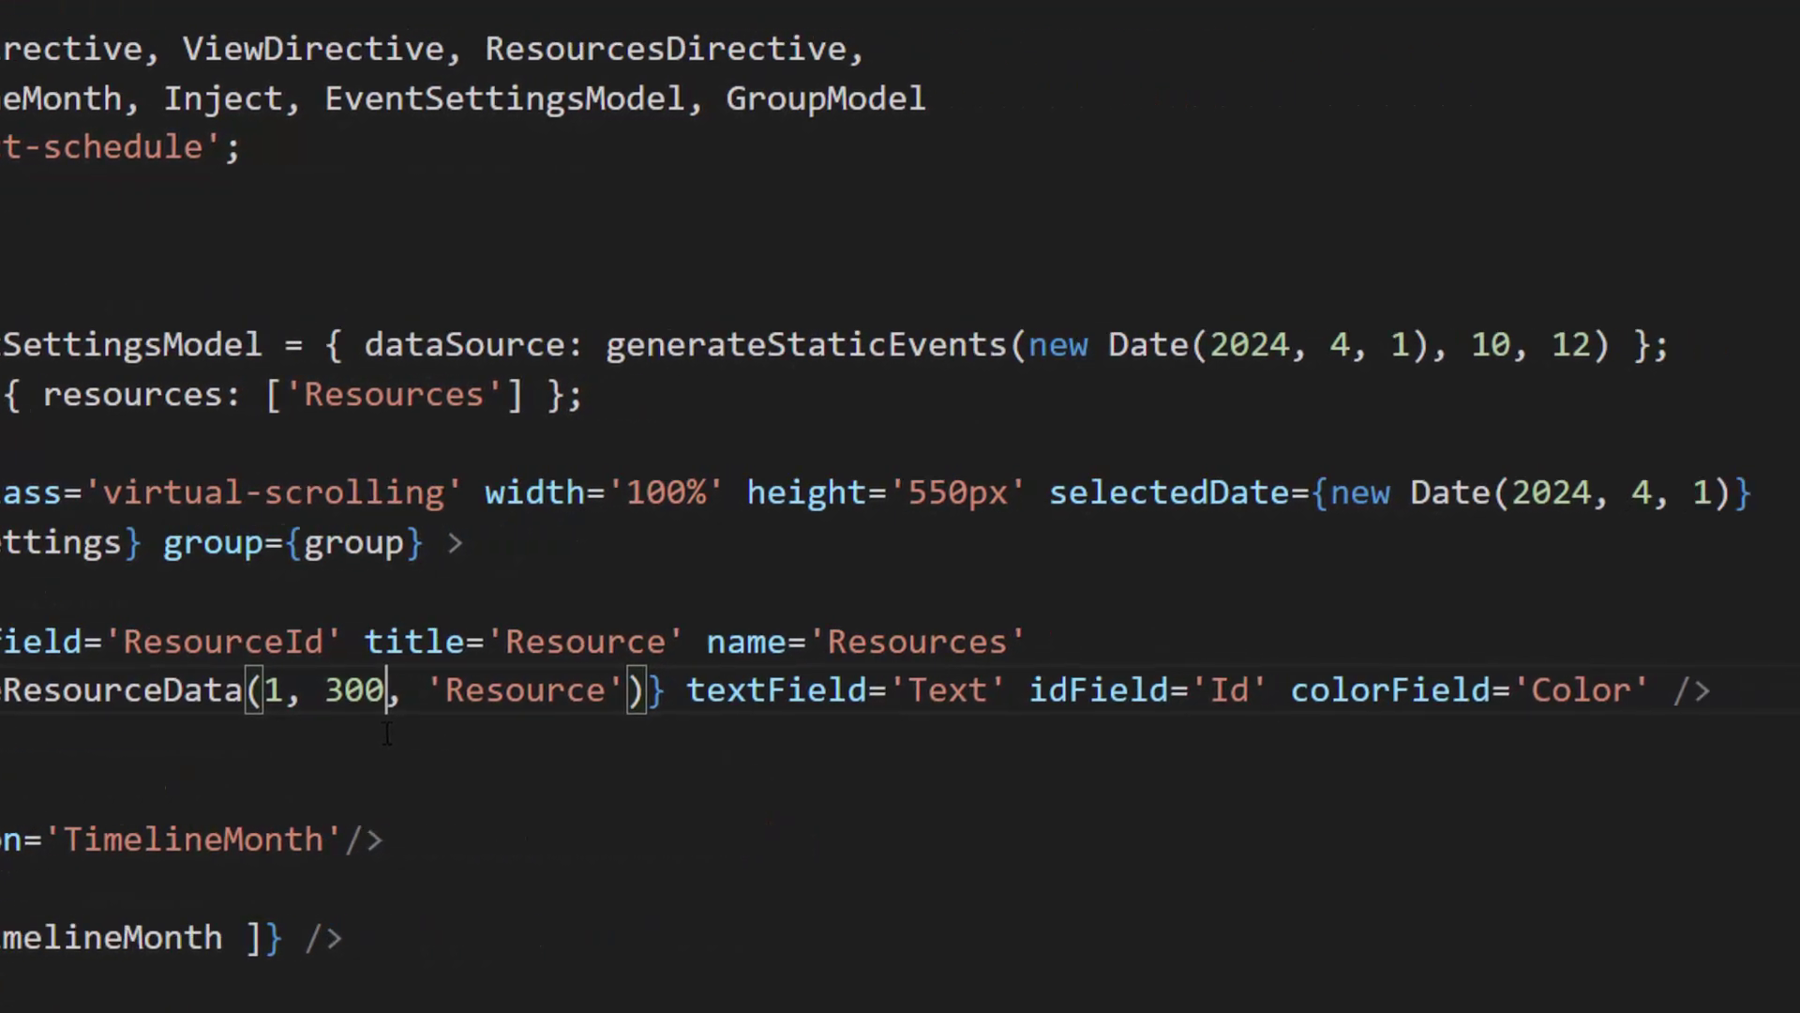
{"action": "left_click", "coordinate": [1368, 347]}
{"action": "key", "text": "BackSpace"}
{"action": "key", "text": "BackSpace"}
{"action": "type", "text": "3"}
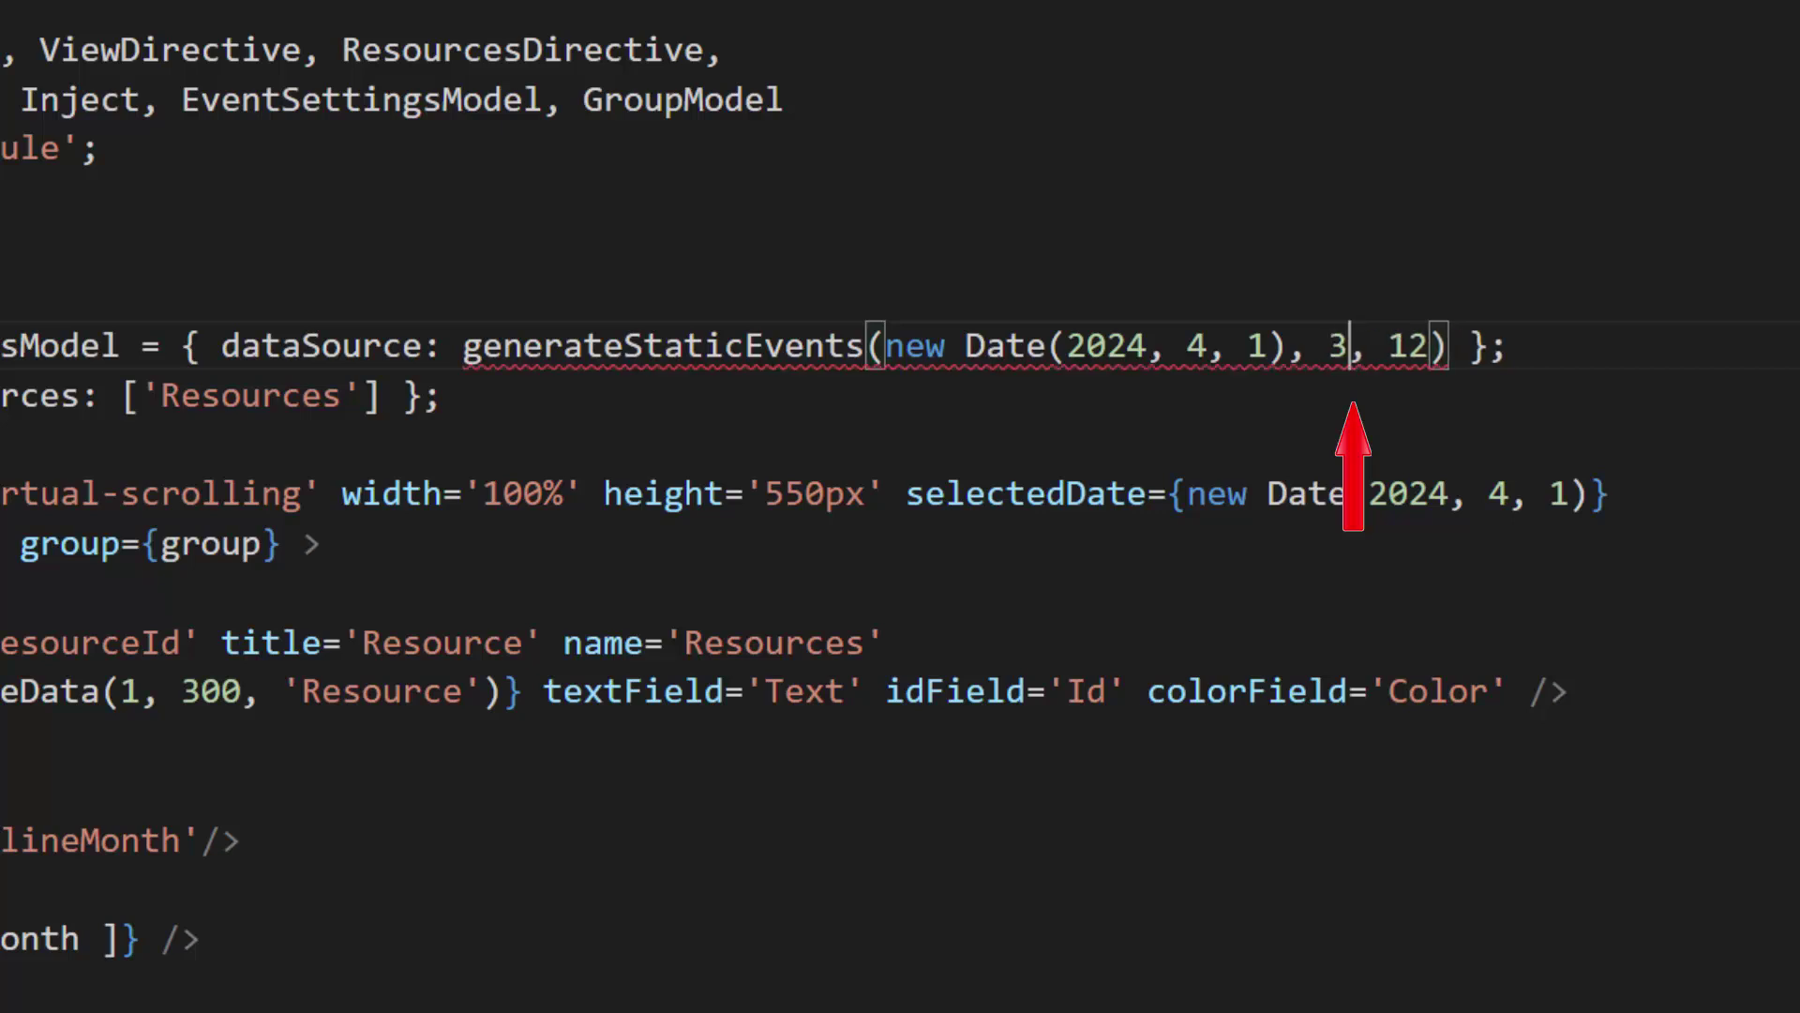
{"action": "type", "text": "00"}
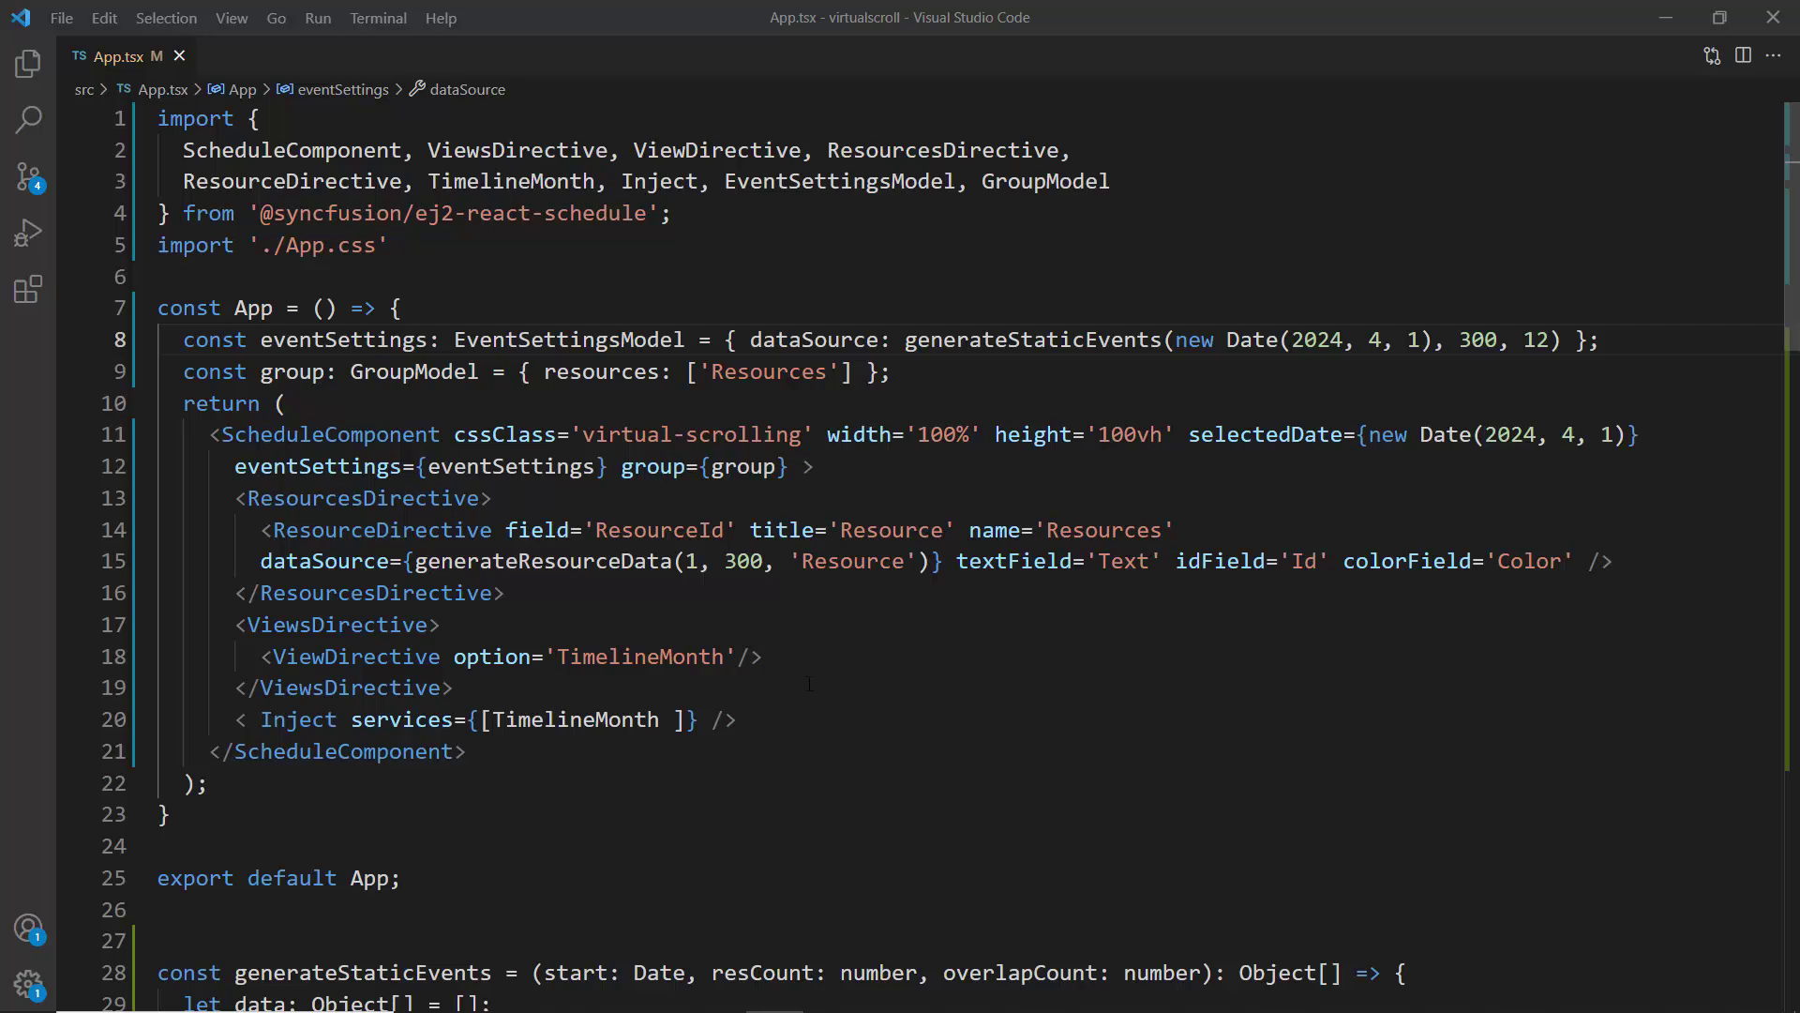
{"action": "type", "text": "allo"}
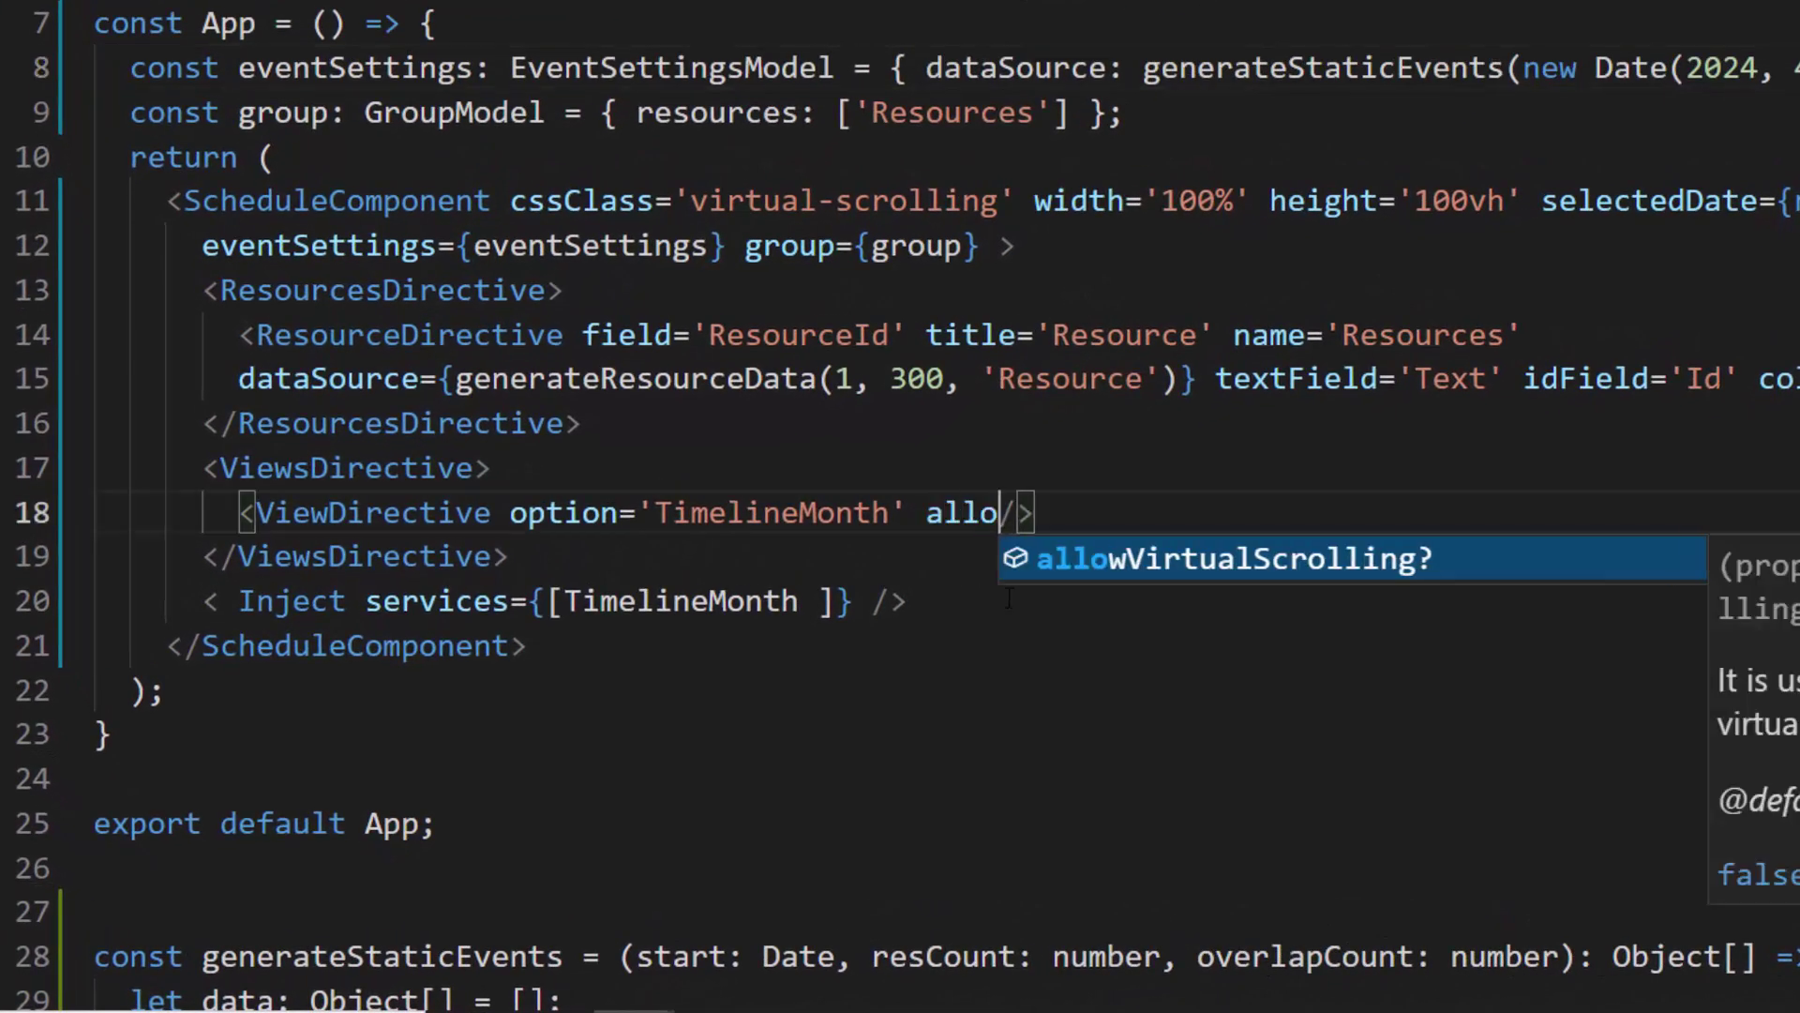
{"action": "type", "text": "wVirtualS"}
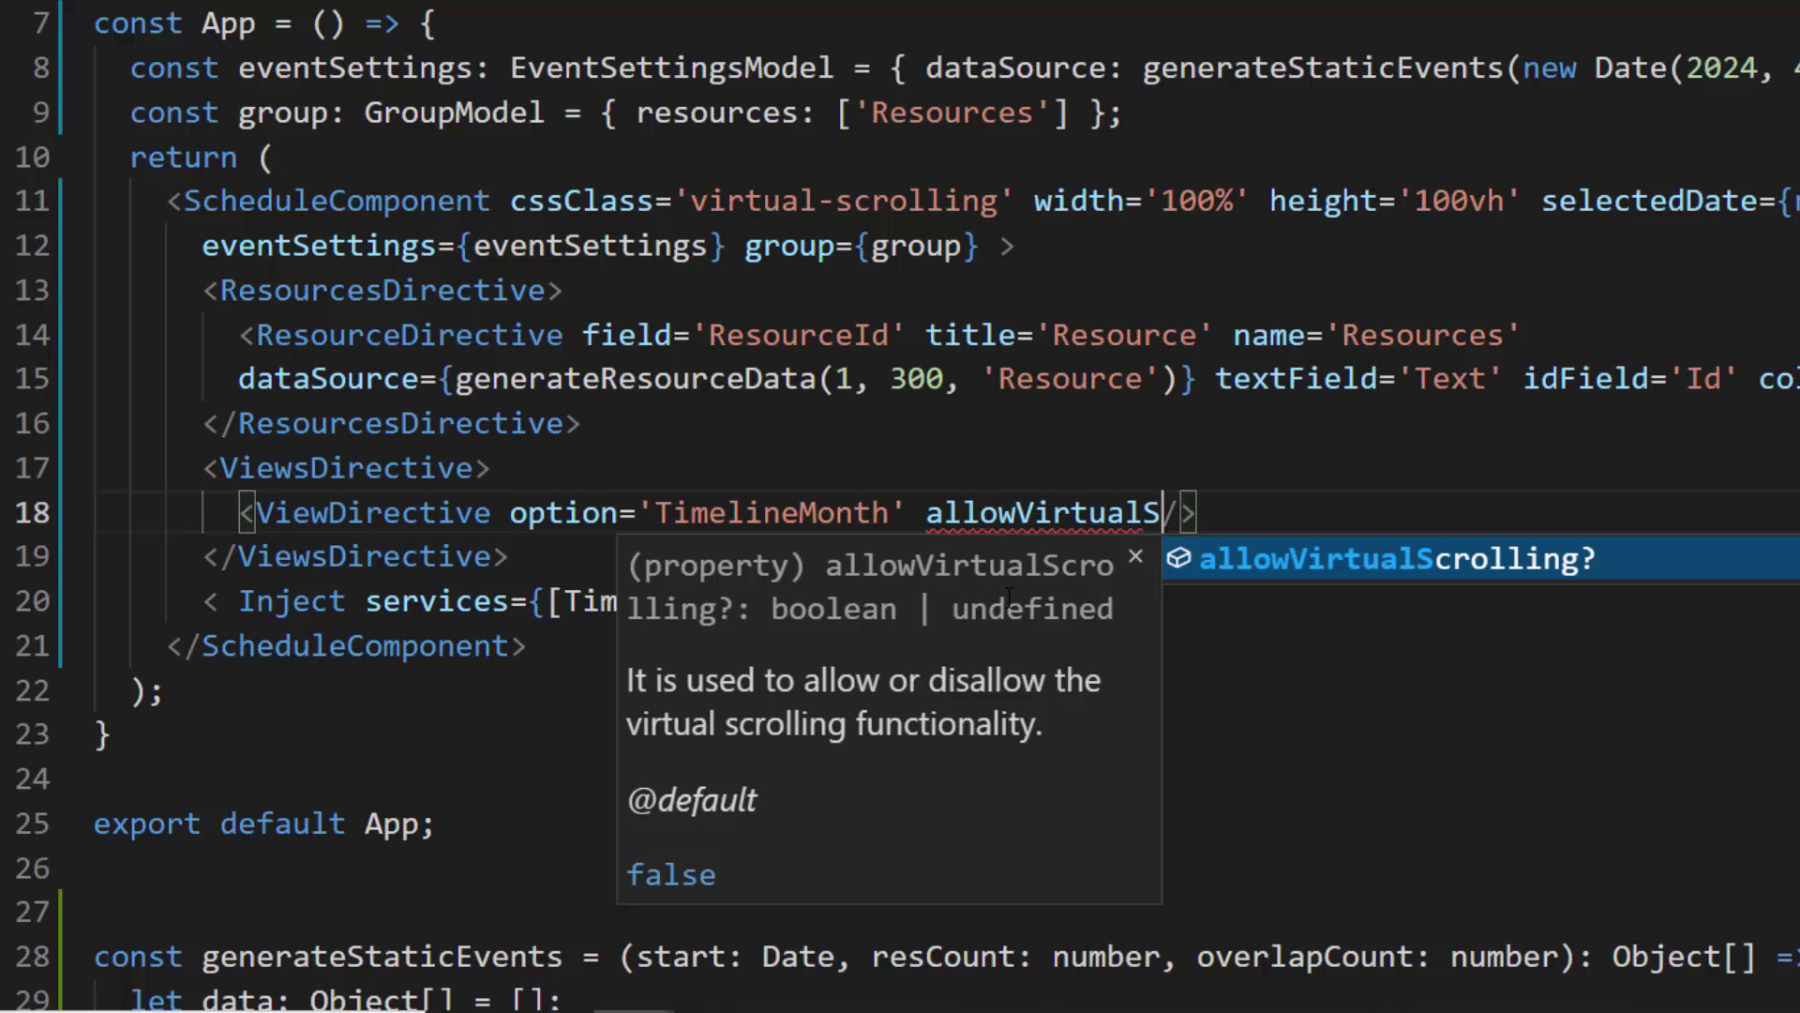
{"action": "type", "text": "crolling={"}
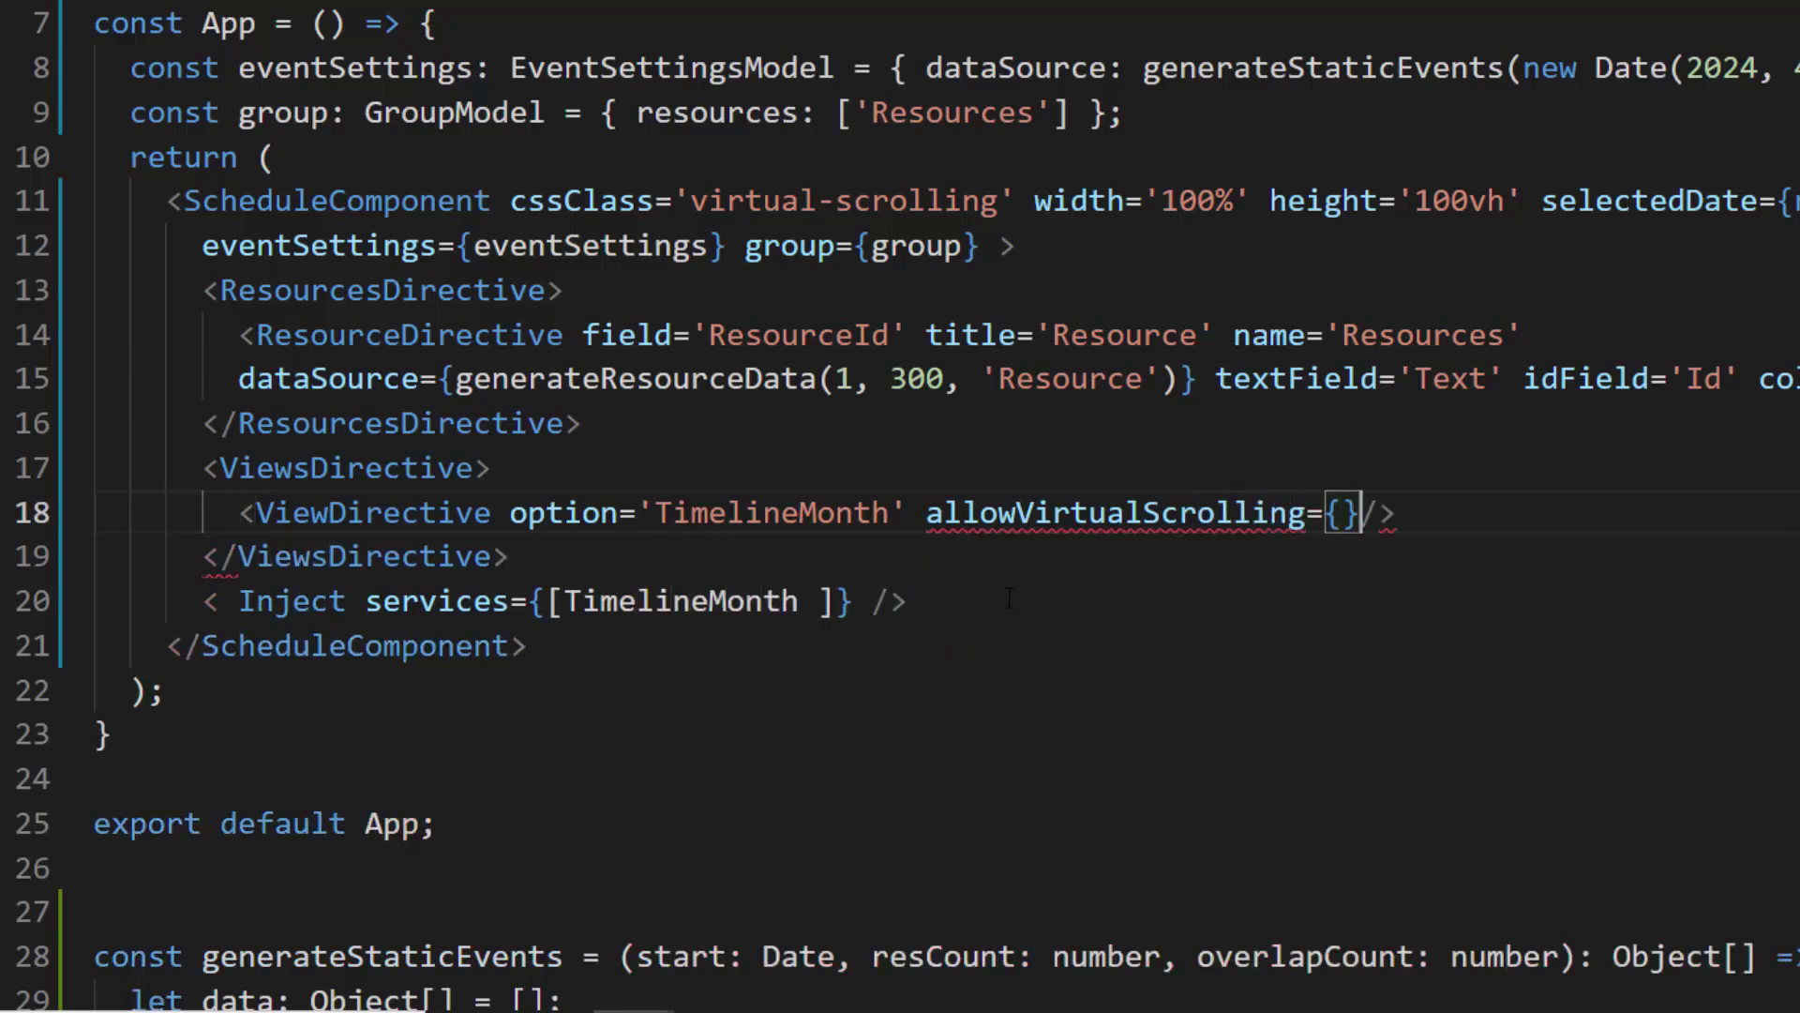
{"action": "type", "text": "true"}
- Complete allowVirtualScrolling={true} on the TimelineMonth ViewDirective
{"action": "key", "text": "Right"}
{"action": "key", "text": "Right"}
{"action": "key", "text": "Right"}
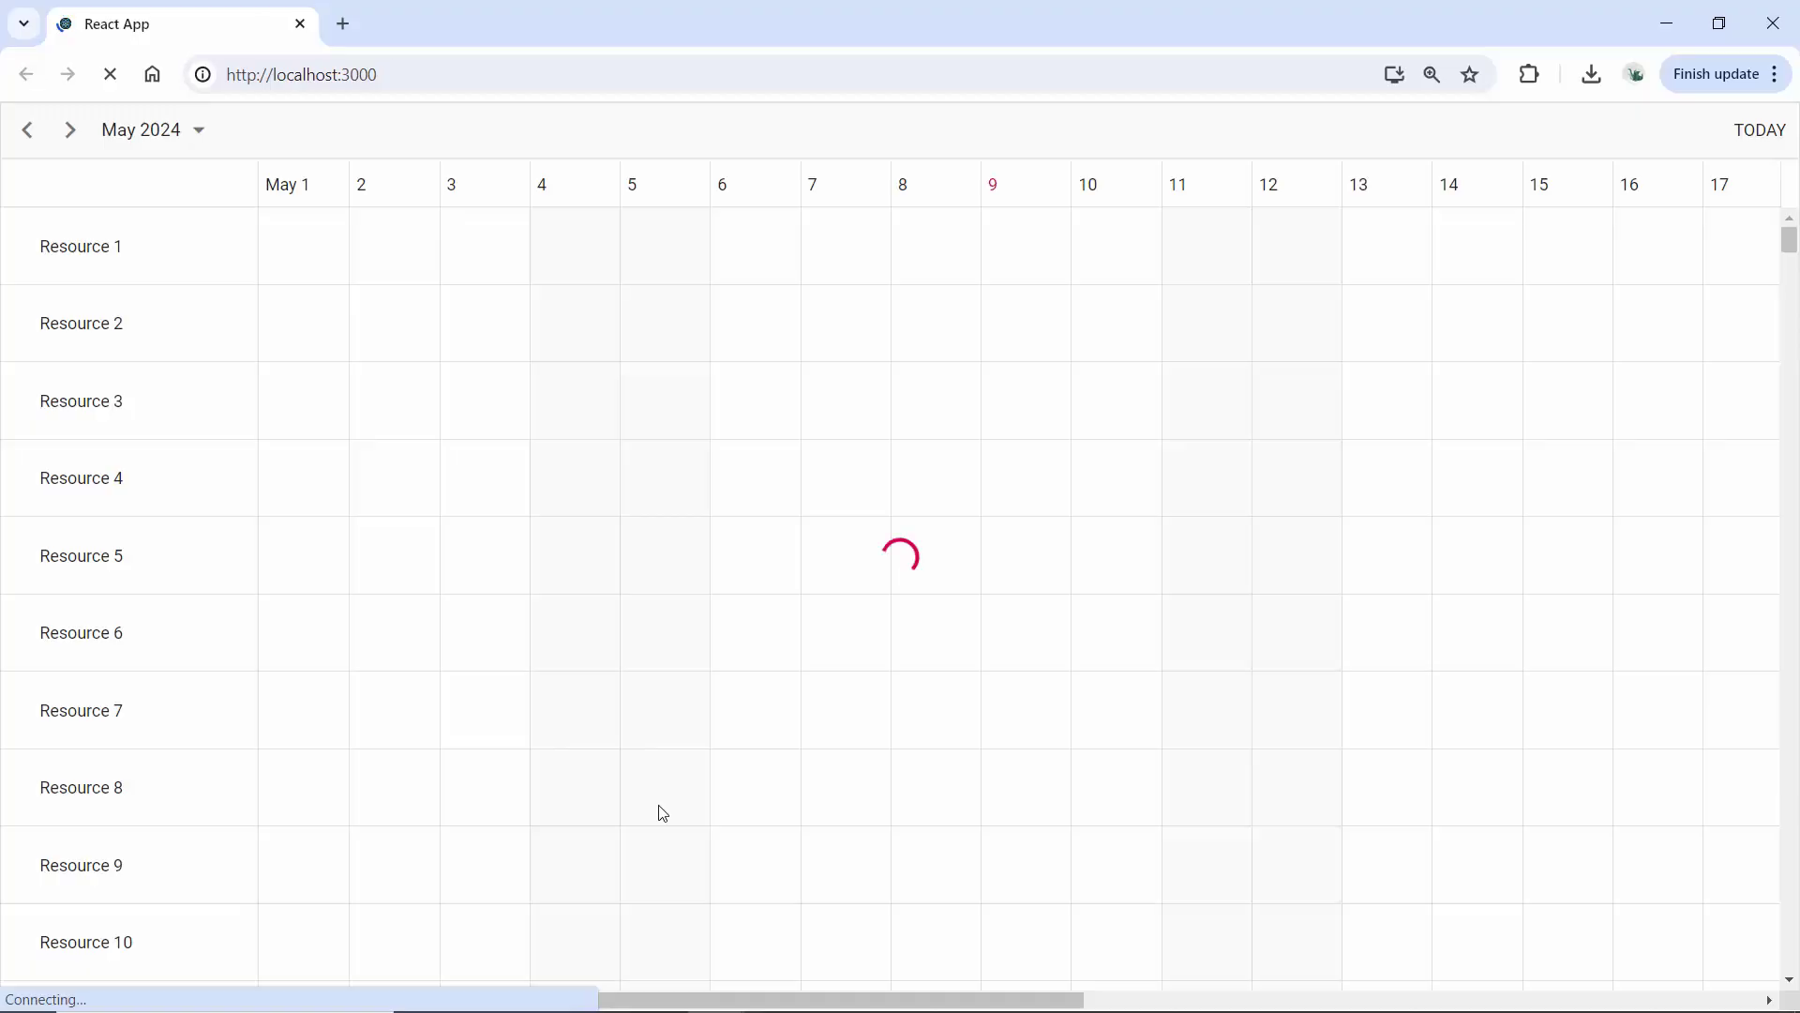
{"action": "scroll", "coordinate": [659, 814], "scroll_direction": "down", "scroll_amount": 3}
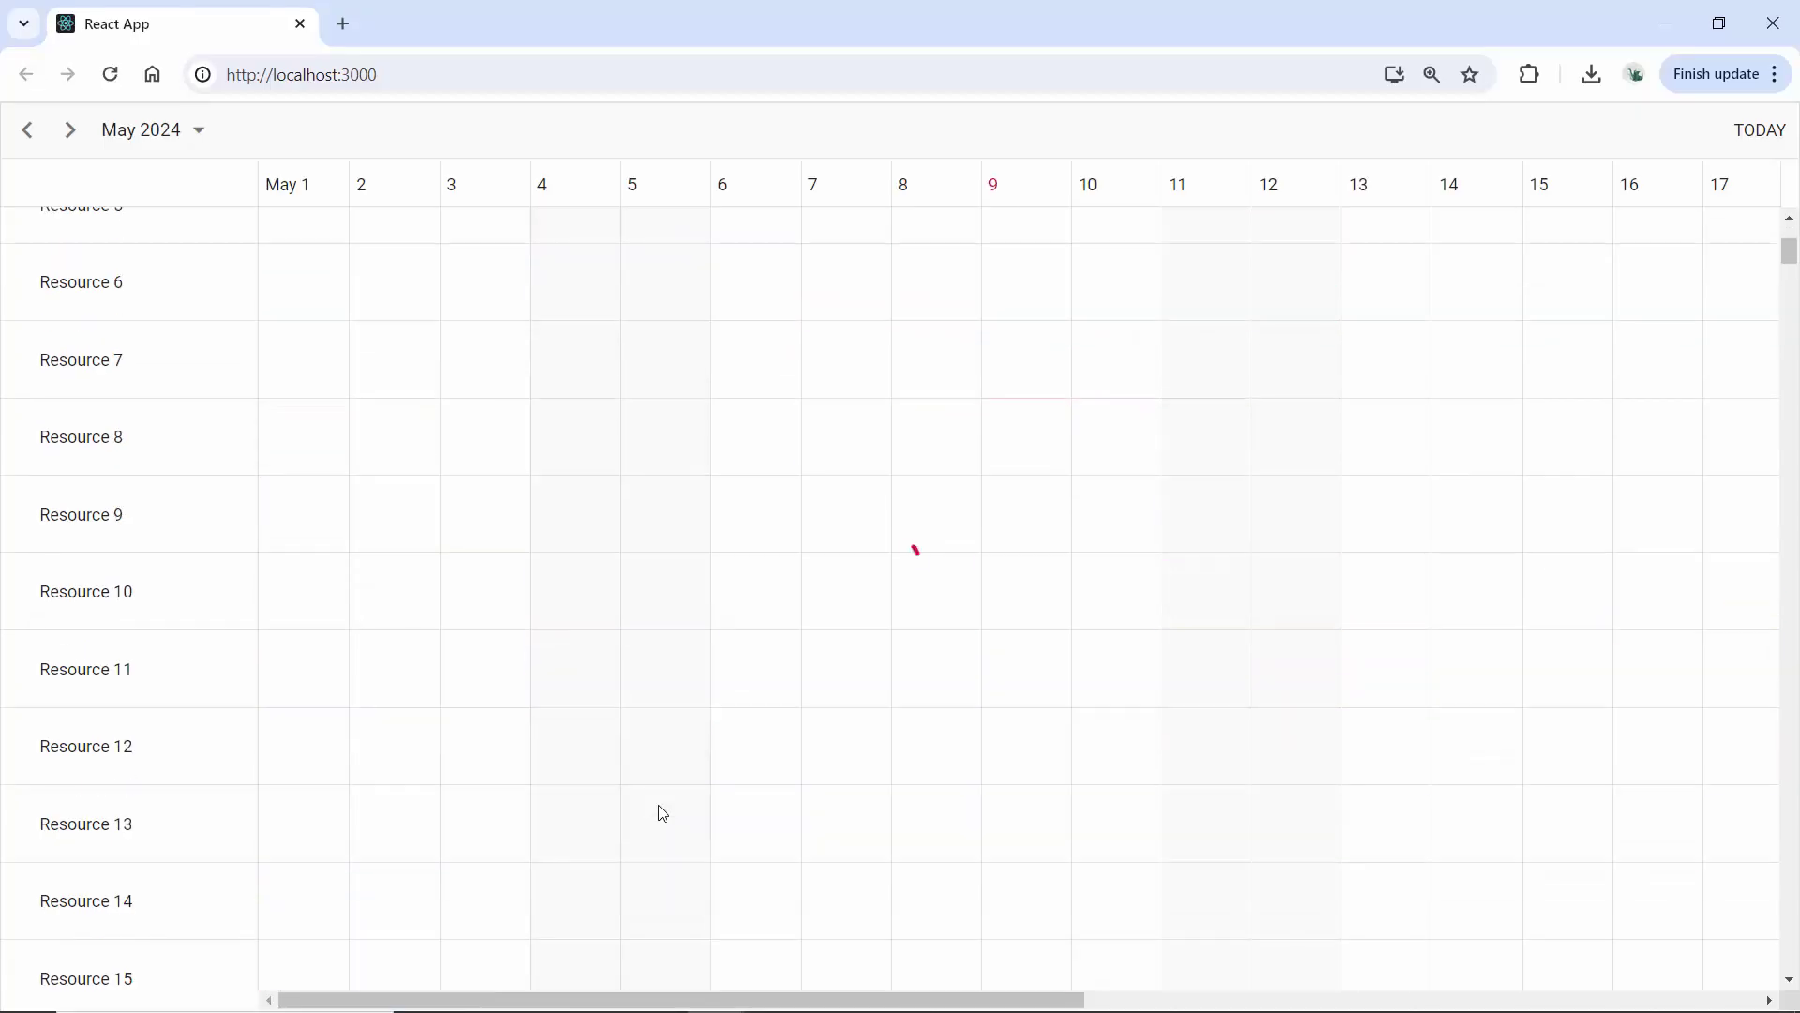
{"action": "scroll", "coordinate": [659, 813], "scroll_direction": "down", "scroll_amount": 2}
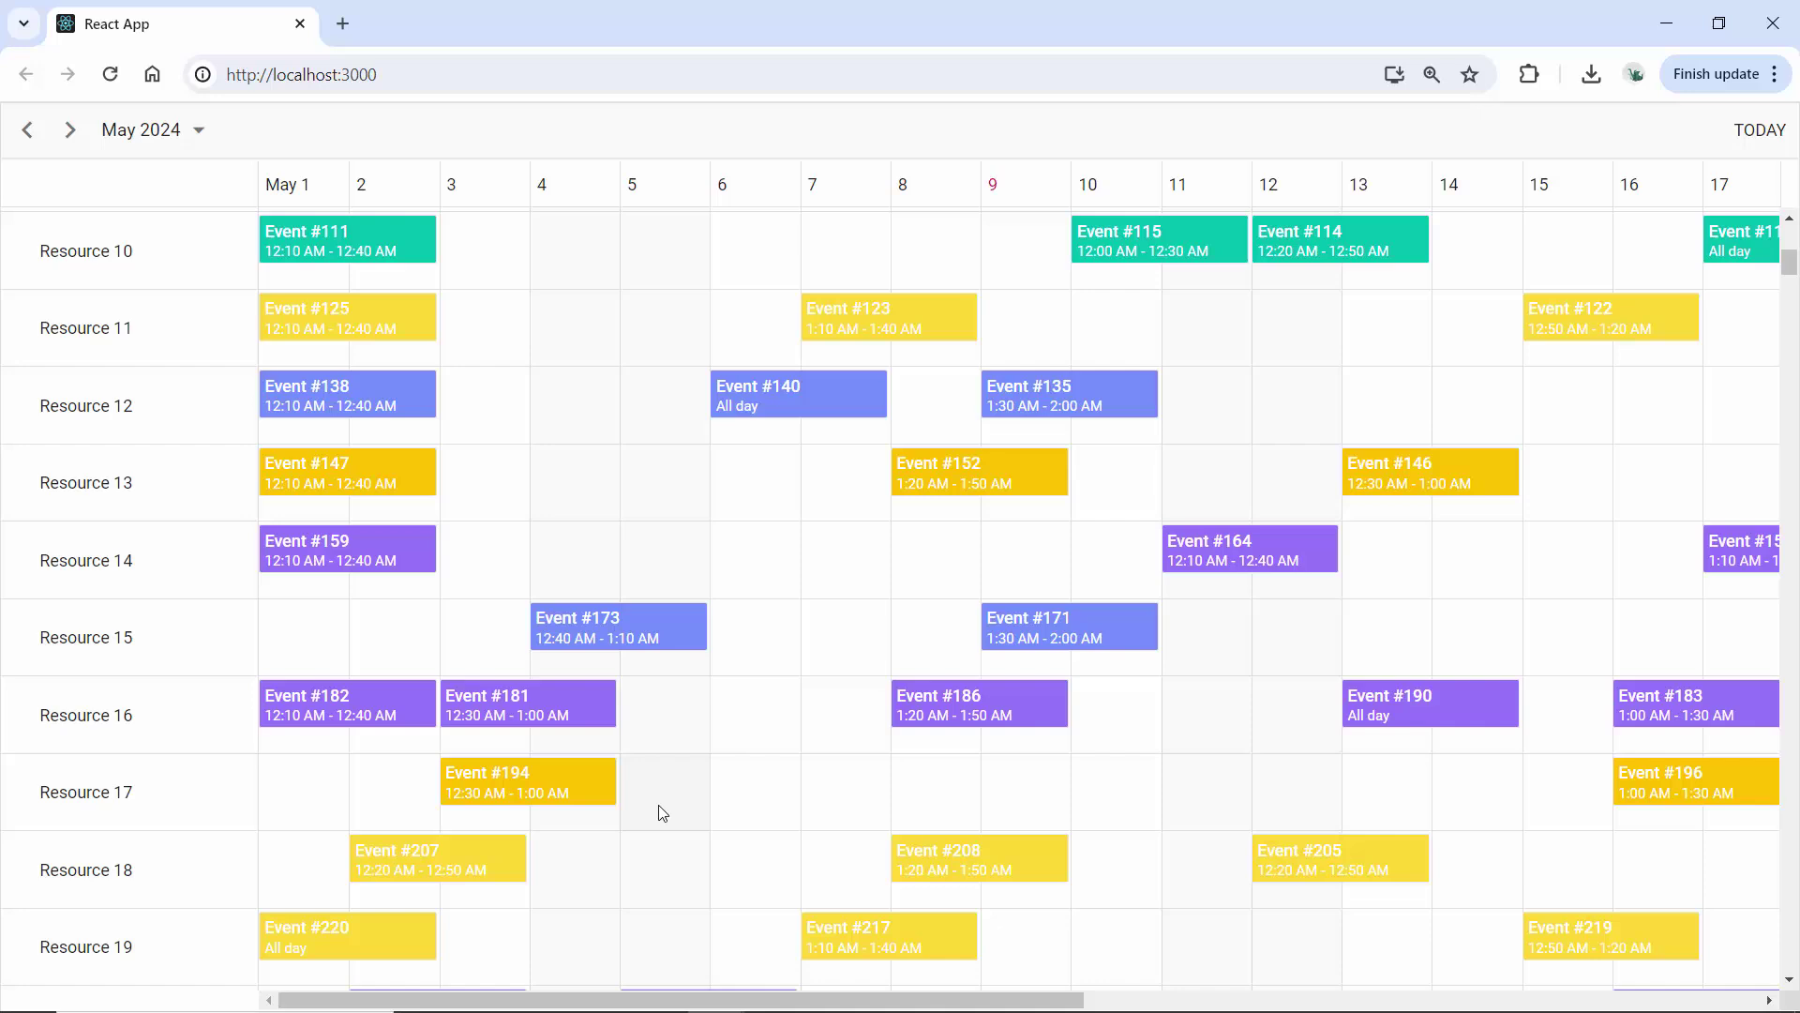
{"action": "scroll", "coordinate": [660, 813], "scroll_direction": "down", "scroll_amount": 3}
{"action": "scroll", "coordinate": [660, 812], "scroll_direction": "down", "scroll_amount": 1}
{"action": "scroll", "coordinate": [660, 813], "scroll_direction": "up", "scroll_amount": 4}
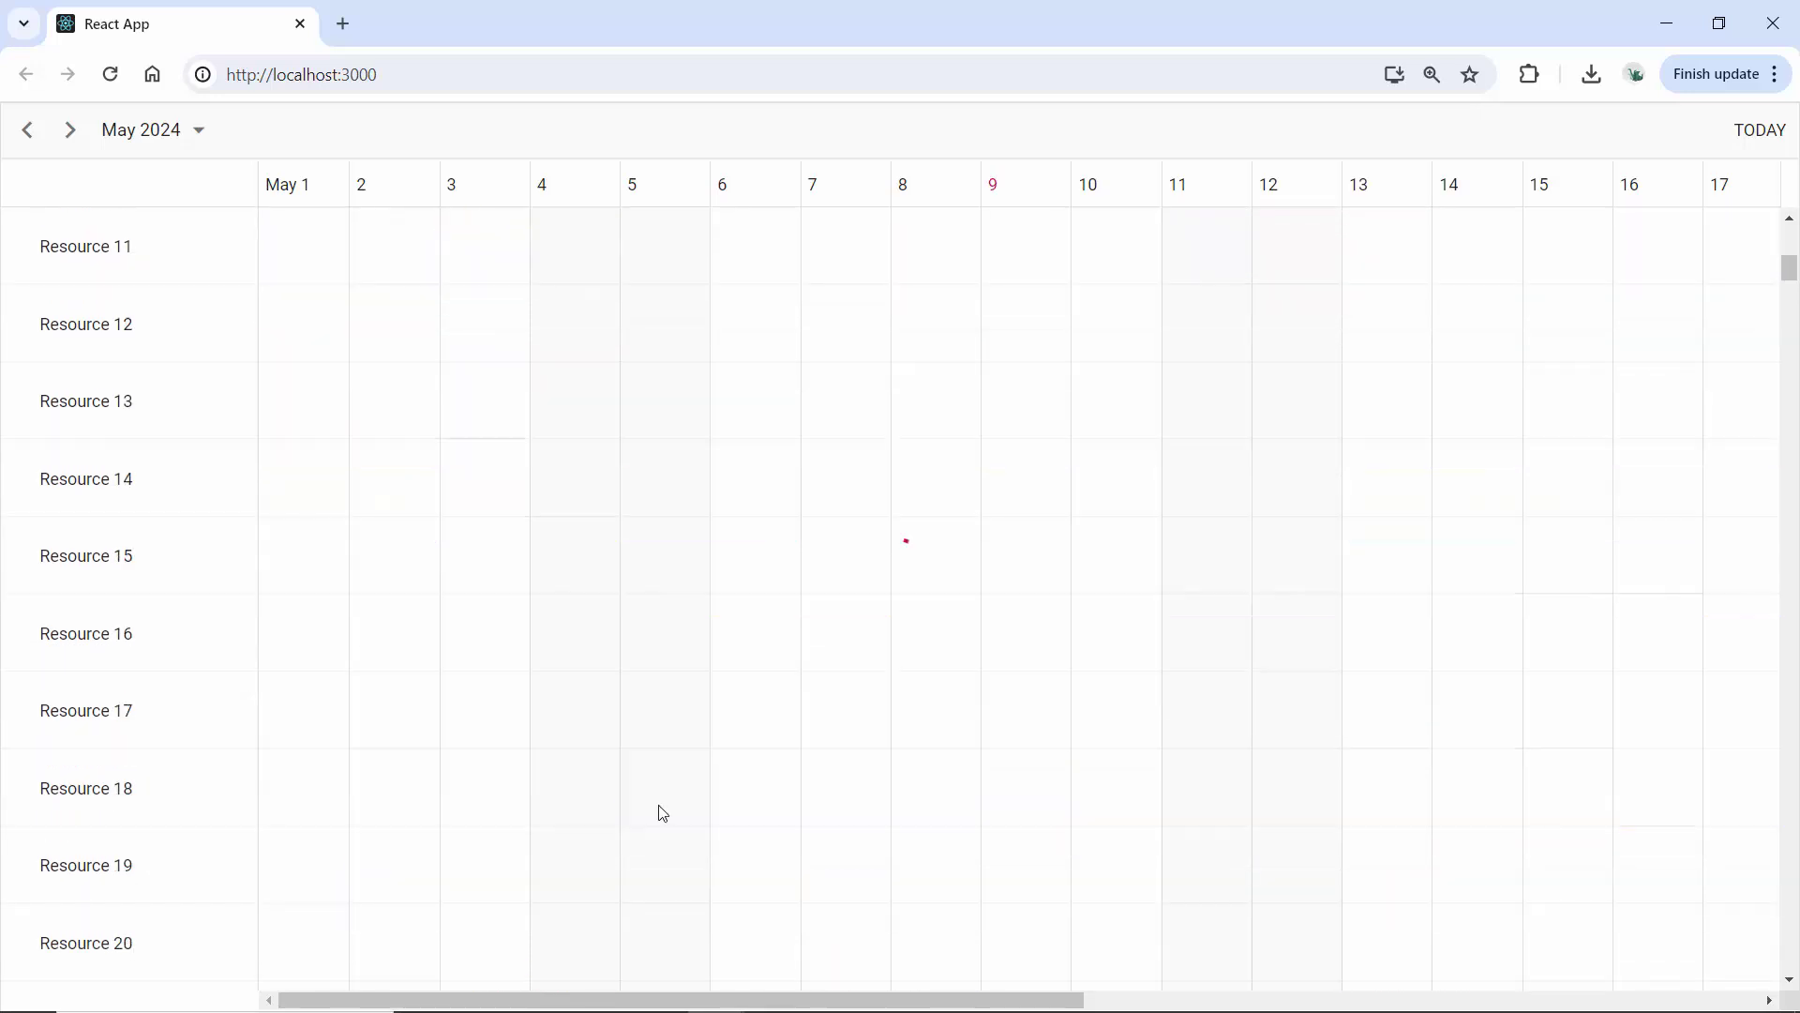
{"action": "scroll", "coordinate": [660, 814], "scroll_direction": "up", "scroll_amount": 1}
{"action": "scroll", "coordinate": [660, 814], "scroll_direction": "up", "scroll_amount": 1}
{"action": "scroll", "coordinate": [660, 814], "scroll_direction": "up", "scroll_amount": 3}
{"action": "scroll", "coordinate": [660, 813], "scroll_direction": "up", "scroll_amount": 1}
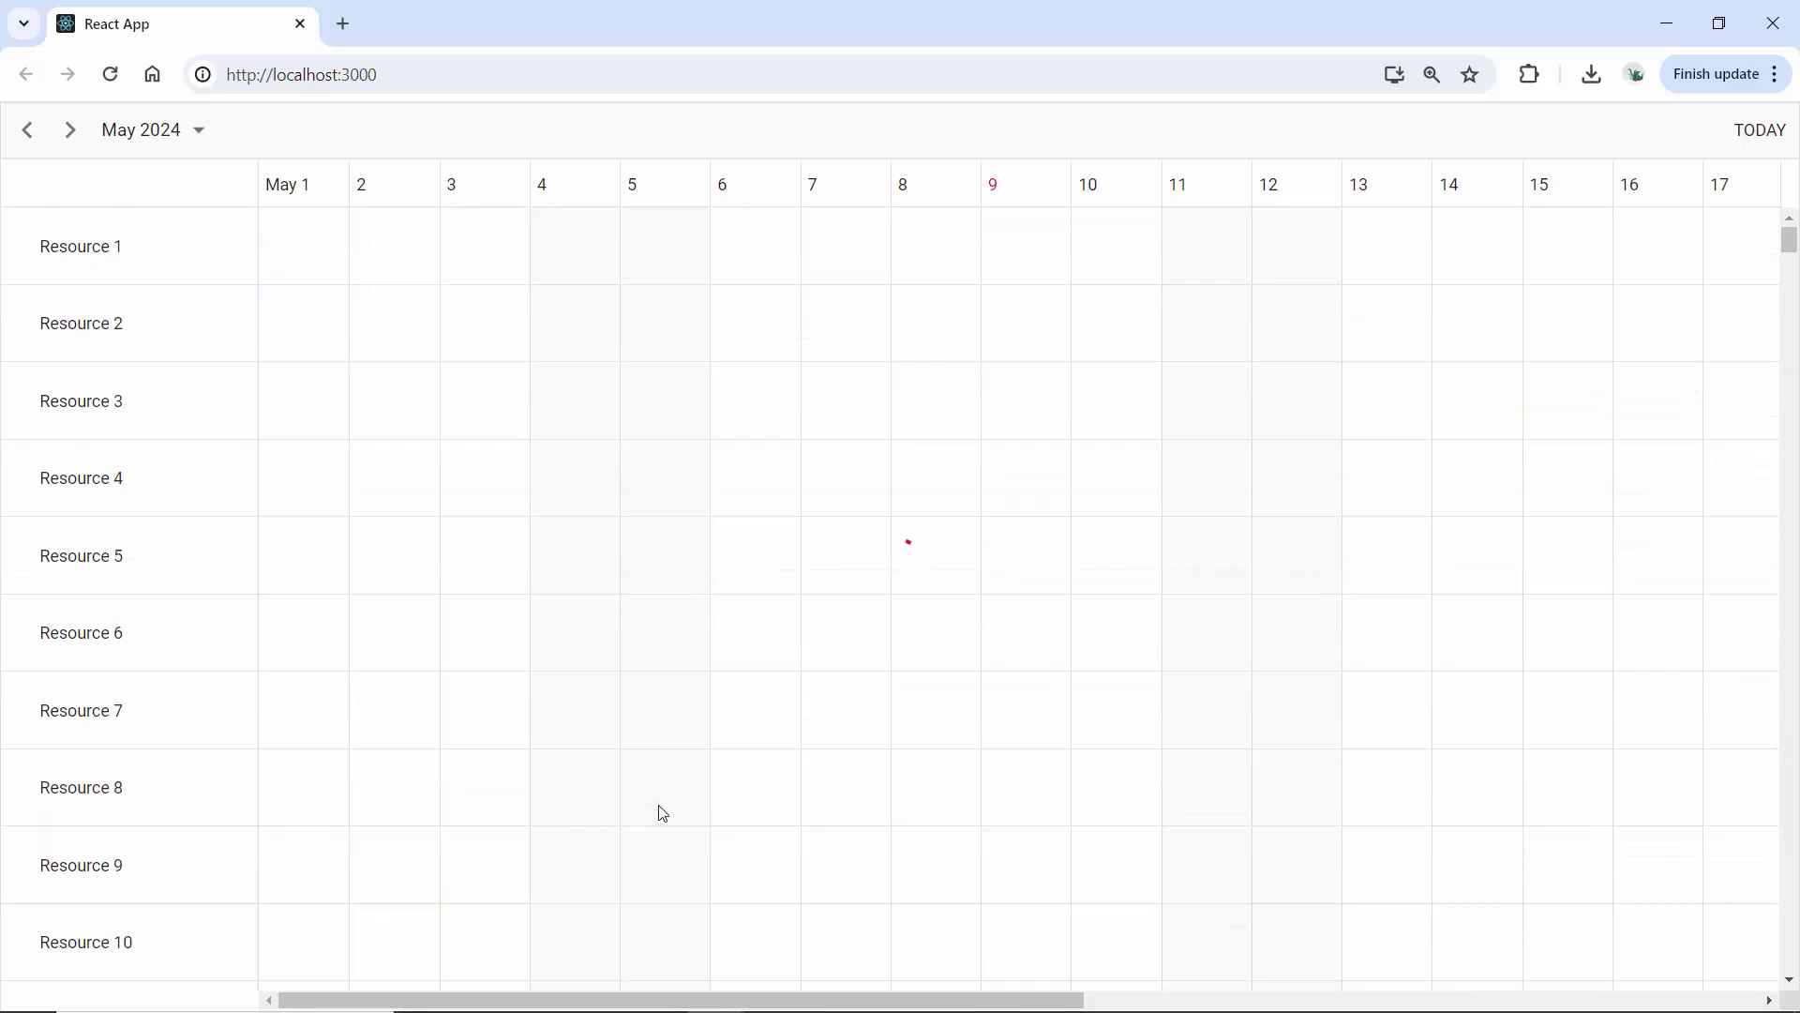